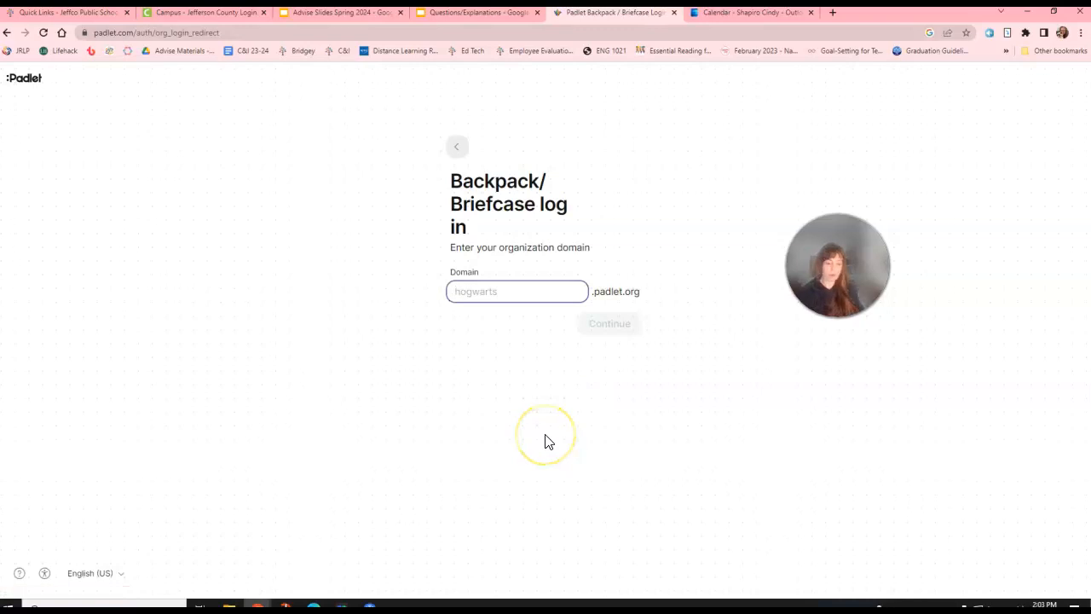
Step: Log in to the jrlp.padlet.org organization with the Google account and dismiss the side panel on the dashboard
{"action": "type", "text": "rlp"}
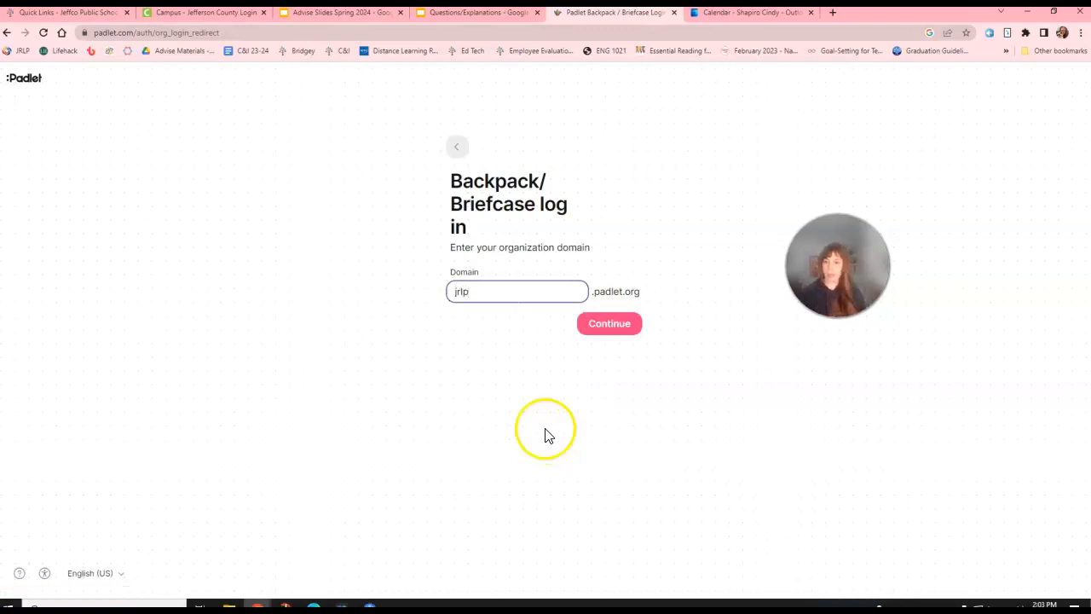
{"action": "left_click", "coordinate": [616, 322]}
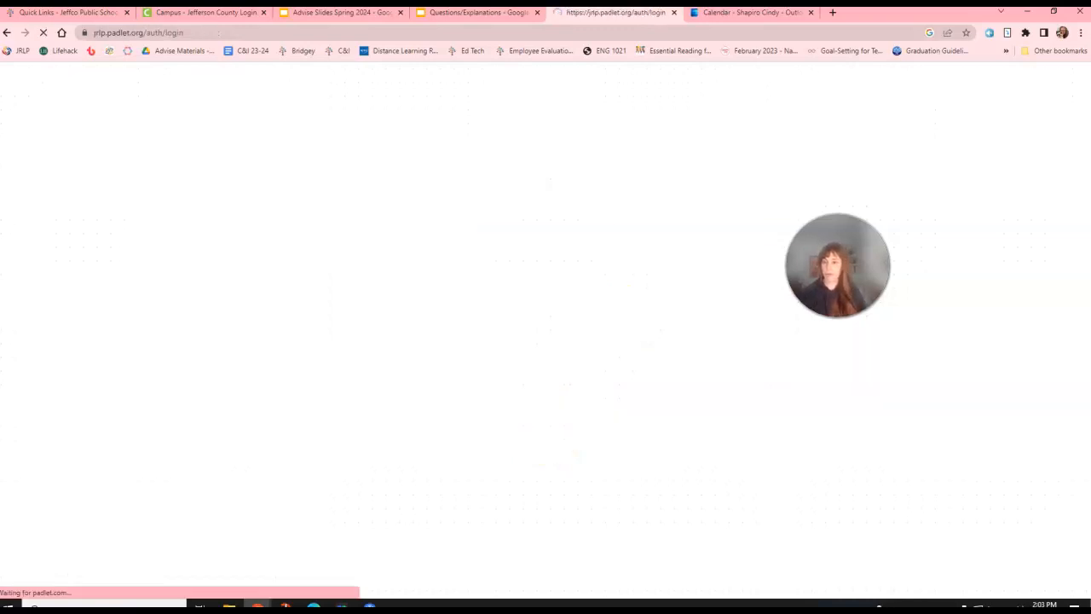
{"action": "left_click", "coordinate": [557, 232]}
{"action": "left_click", "coordinate": [476, 317]}
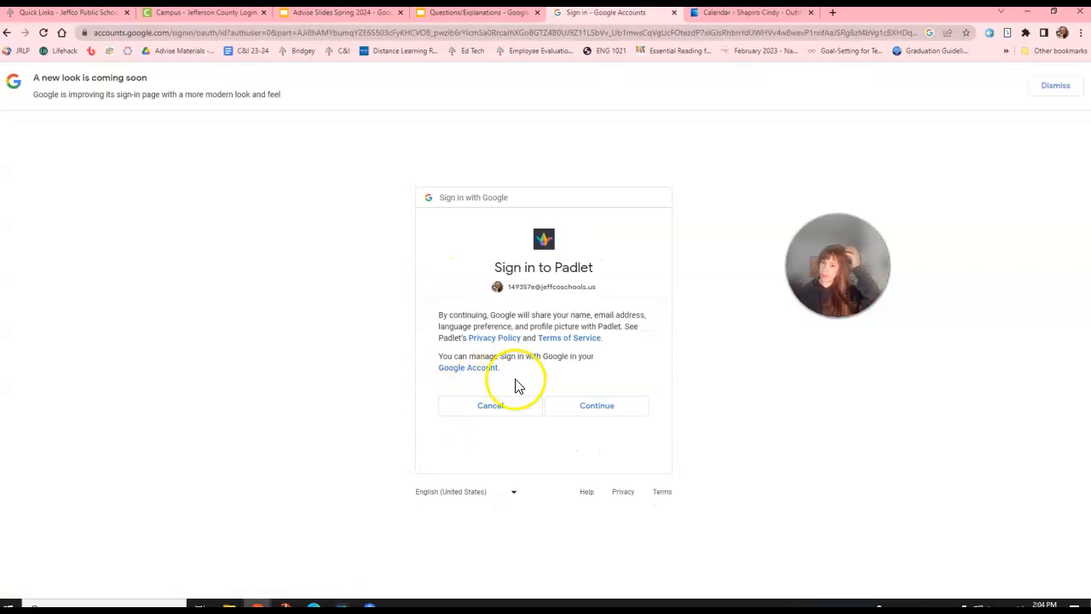
{"action": "left_click", "coordinate": [602, 407]}
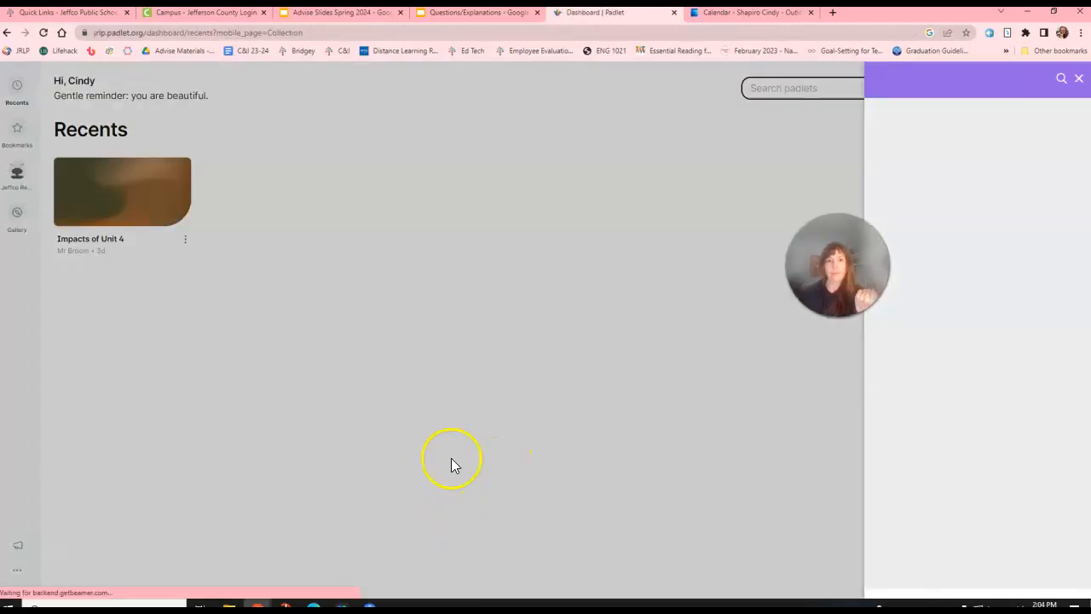
{"action": "left_click", "coordinate": [1077, 78]}
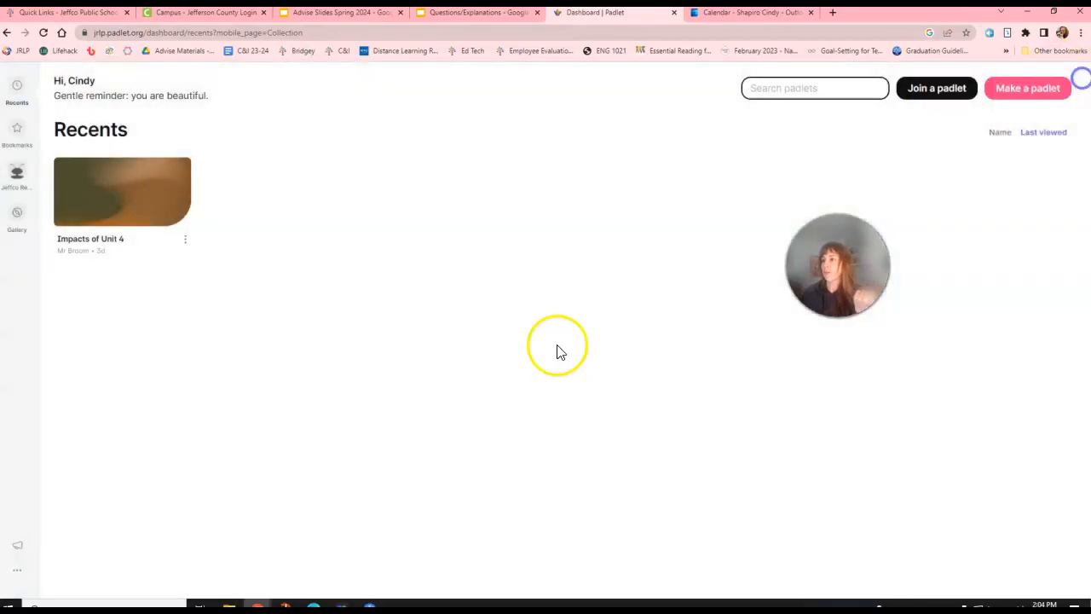
Step: Make a padlet in Jeffco Remote Learning Program from the Art showcase template and dismiss its introductory guide
{"action": "left_click", "coordinate": [19, 96]}
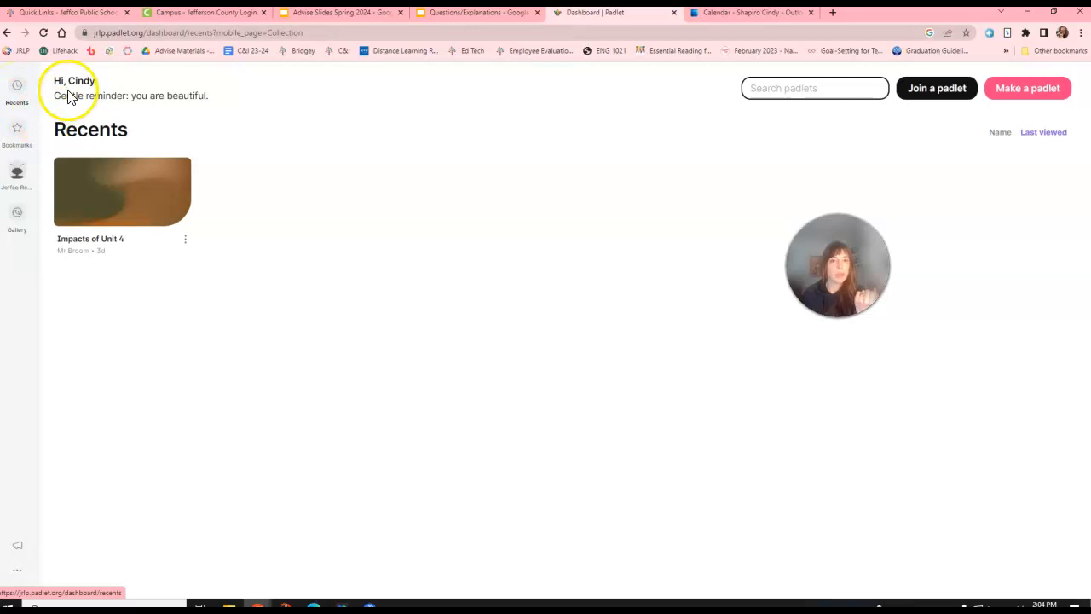
{"action": "left_click", "coordinate": [19, 180]}
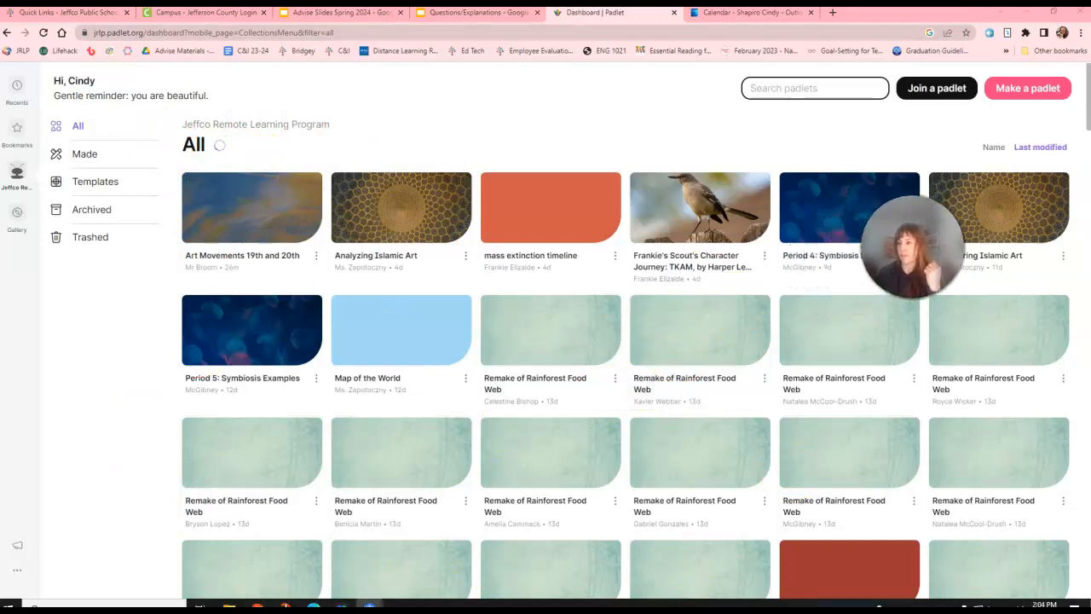
{"action": "left_click", "coordinate": [1010, 96]}
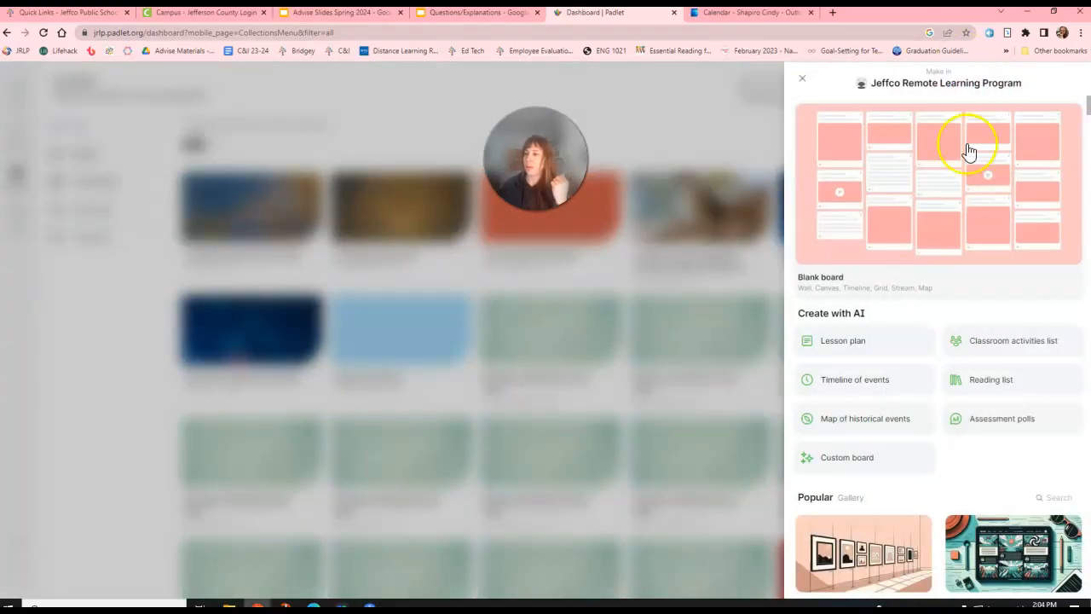
{"action": "scroll", "coordinate": [954, 272], "scroll_direction": "down", "scroll_amount": 2}
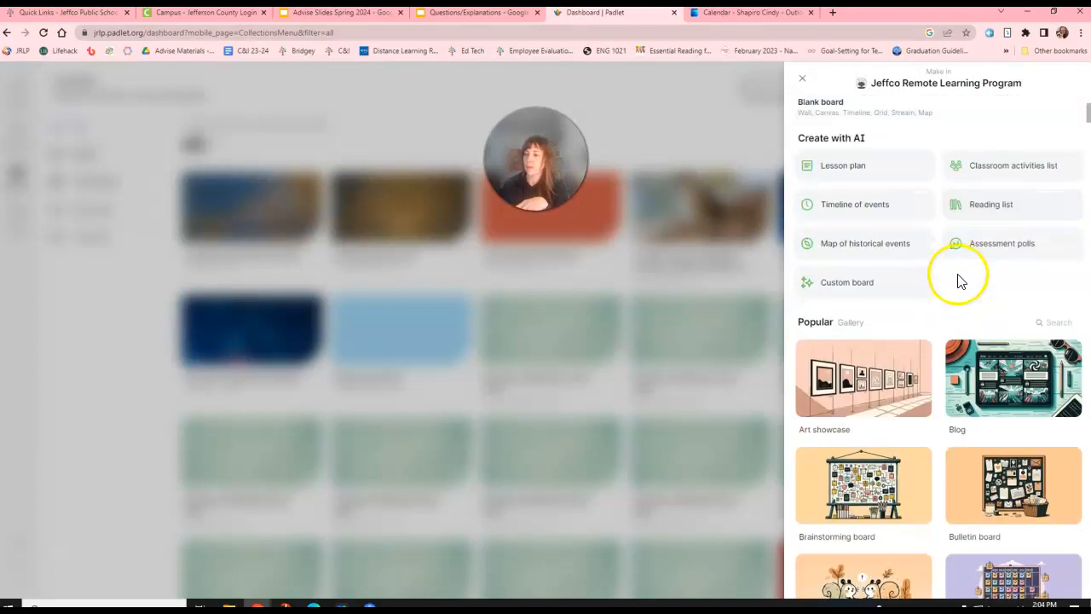
{"action": "scroll", "coordinate": [961, 281], "scroll_direction": "down", "scroll_amount": 1}
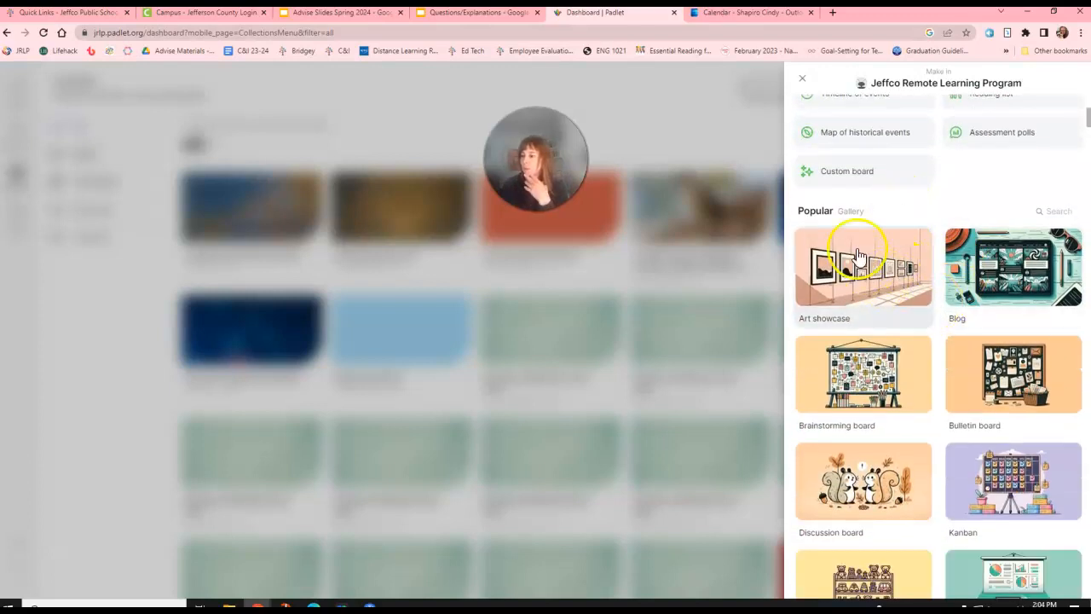
{"action": "left_click", "coordinate": [844, 275]}
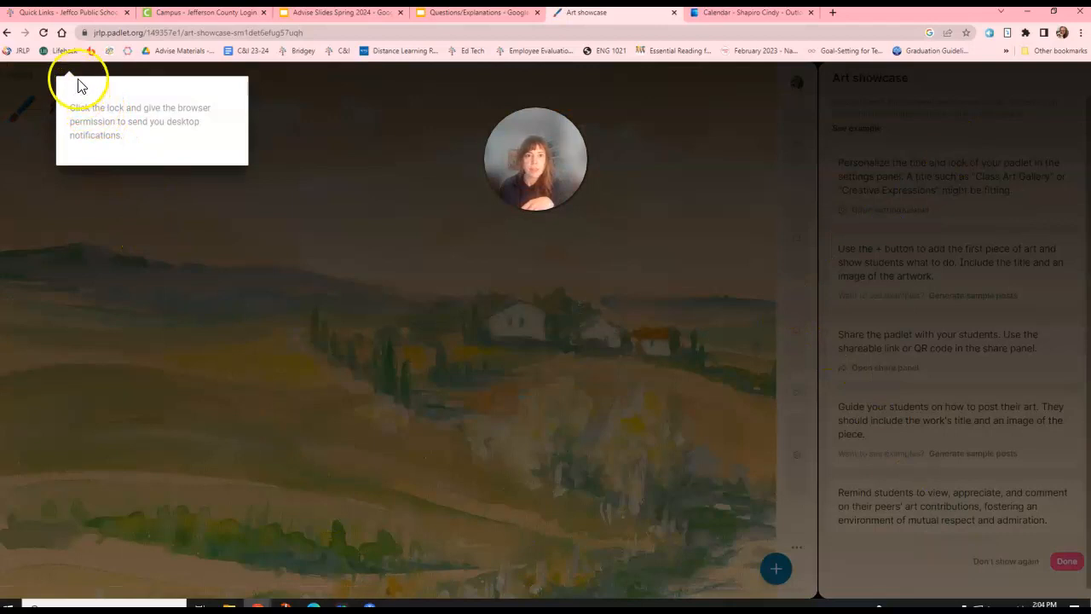
{"action": "left_click", "coordinate": [335, 347]}
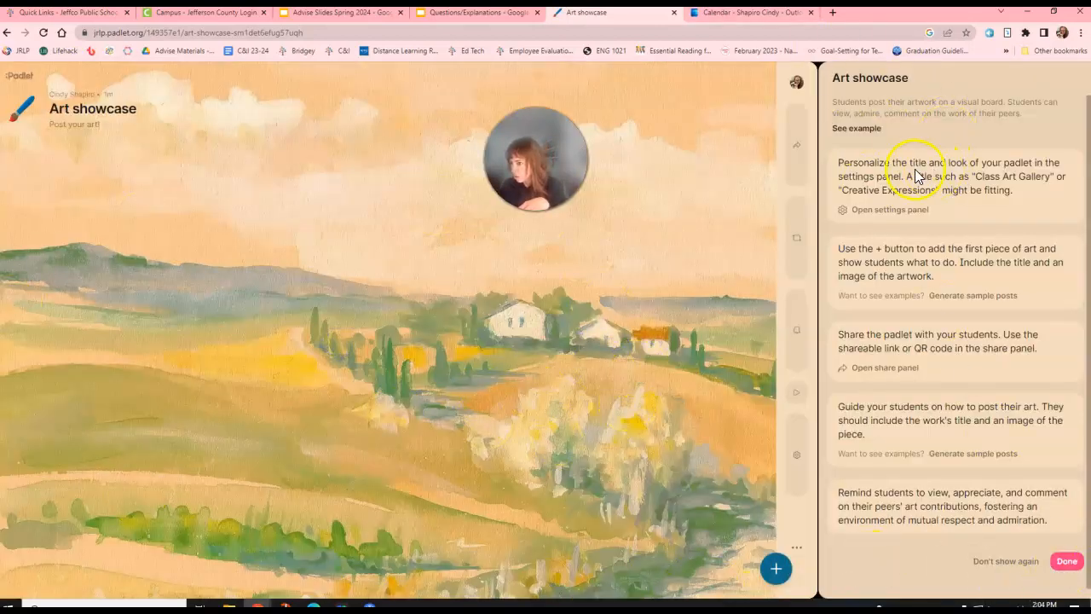
{"action": "left_click", "coordinate": [1067, 561]}
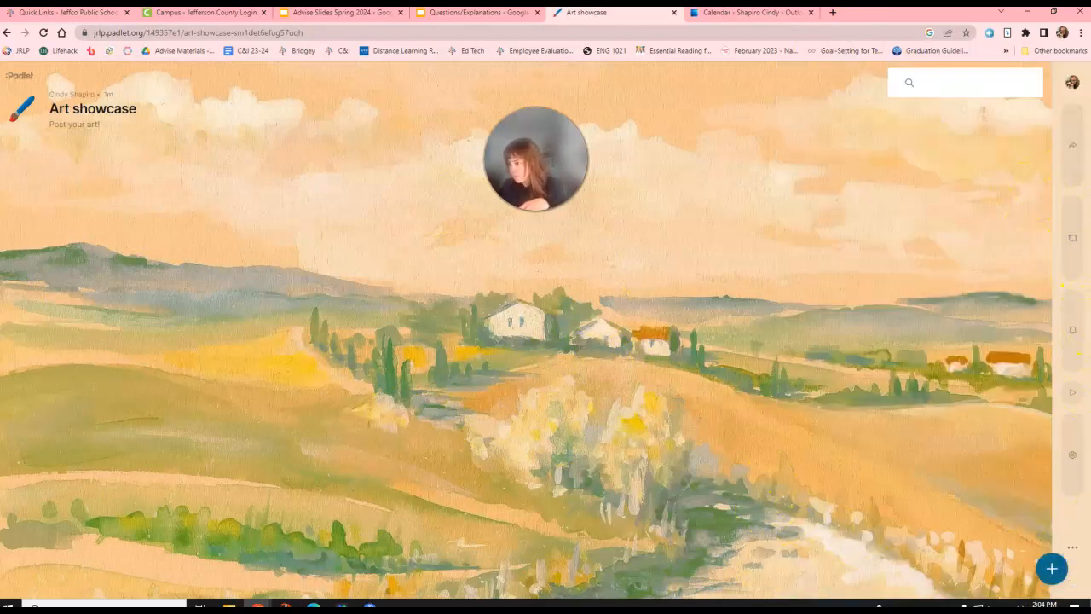
Step: Change the board's wallpaper to the photo of a pale beach with sun over the sea and save it
{"action": "left_click", "coordinate": [1074, 454]}
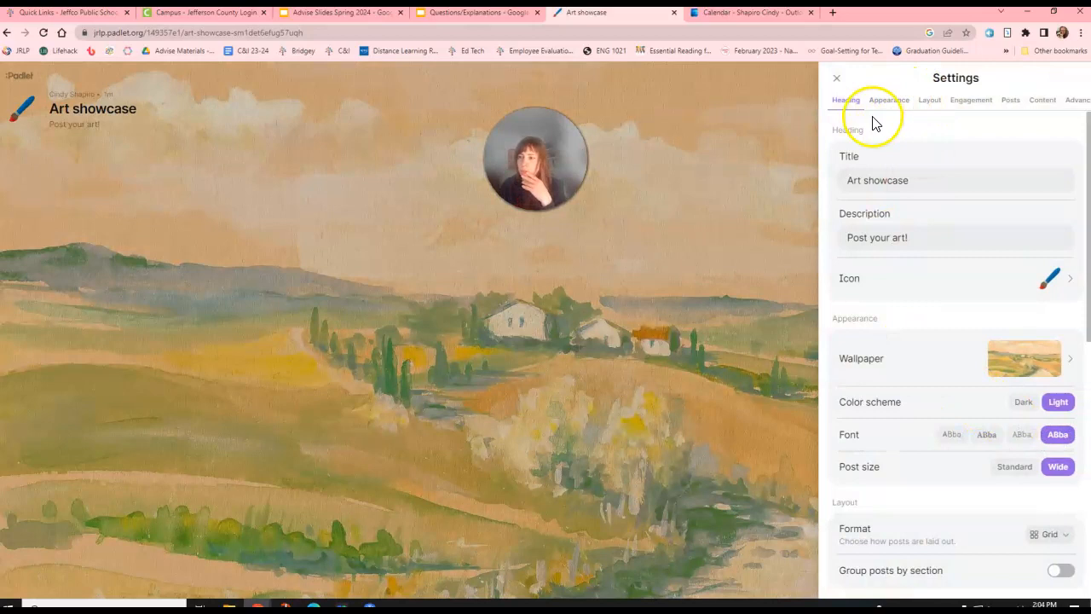
{"action": "left_click", "coordinate": [1017, 358]}
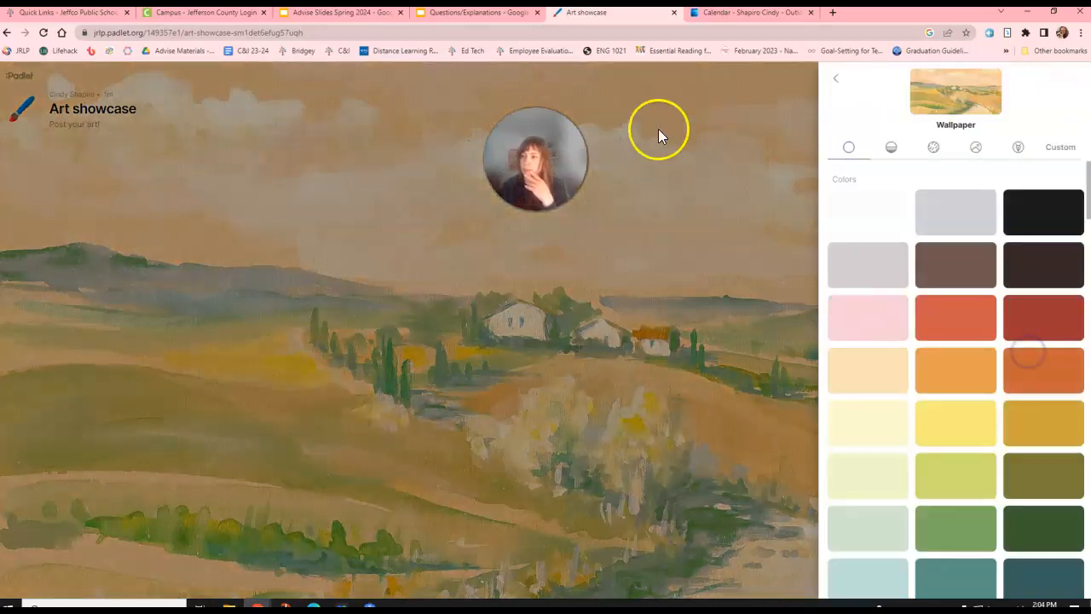
{"action": "scroll", "coordinate": [945, 363], "scroll_direction": "down", "scroll_amount": 8}
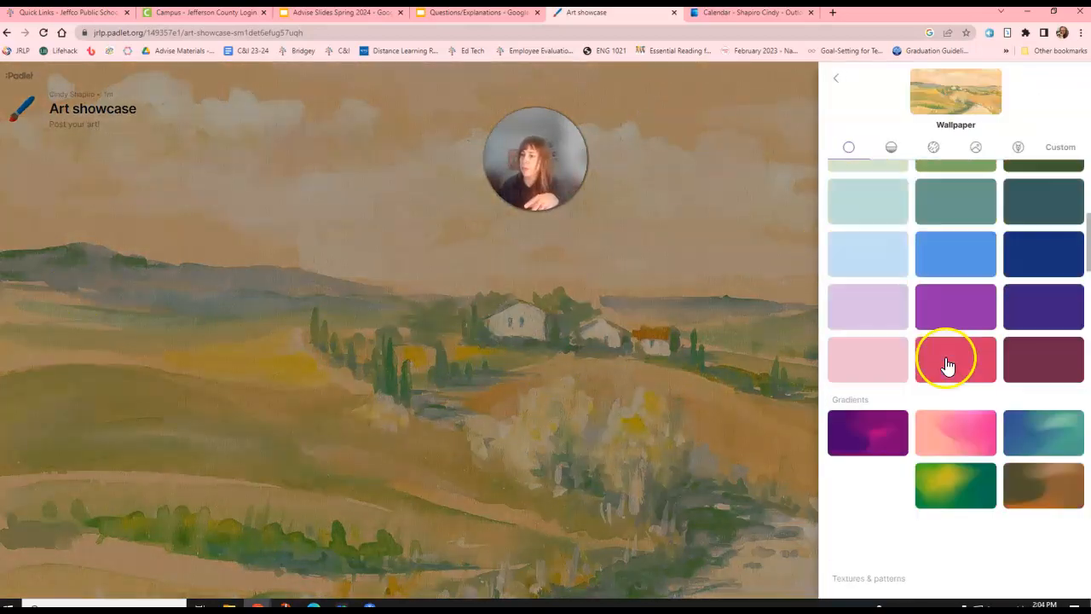
{"action": "scroll", "coordinate": [950, 362], "scroll_direction": "down", "scroll_amount": 8}
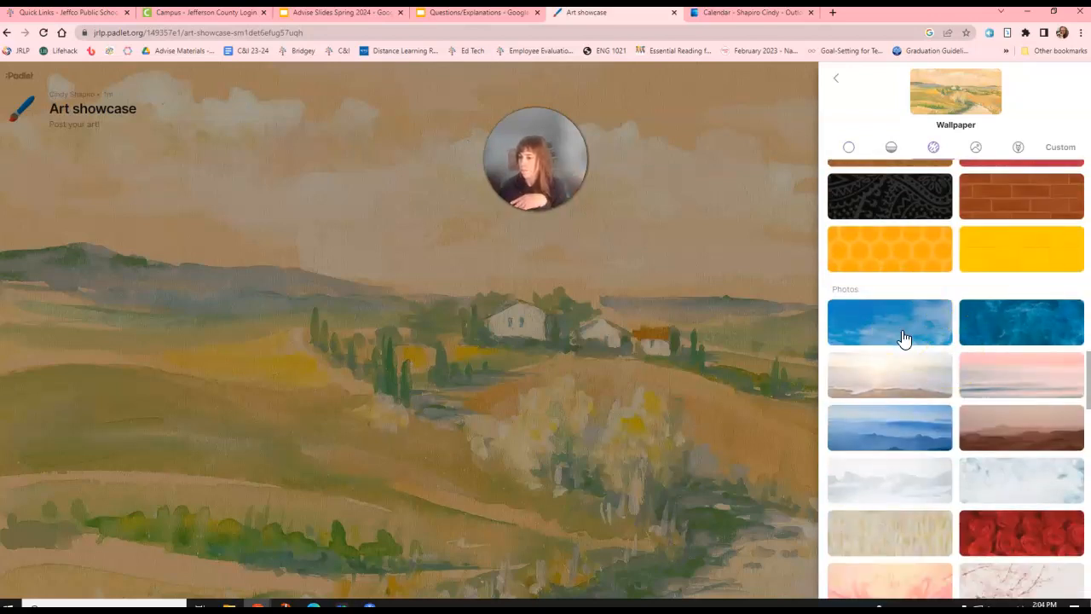
{"action": "left_click", "coordinate": [891, 375]}
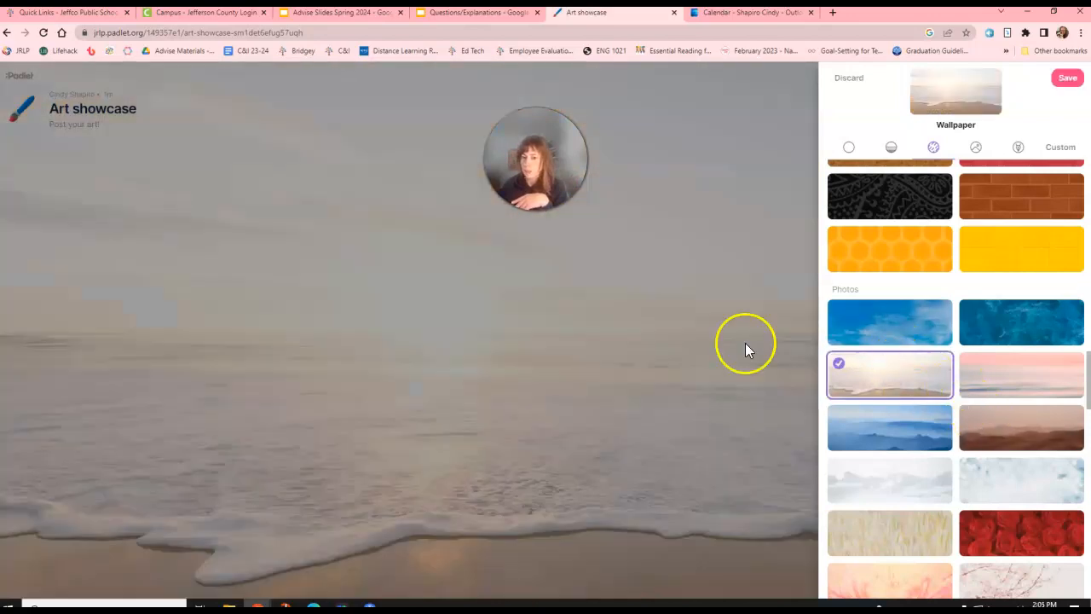
{"action": "left_click", "coordinate": [1067, 76]}
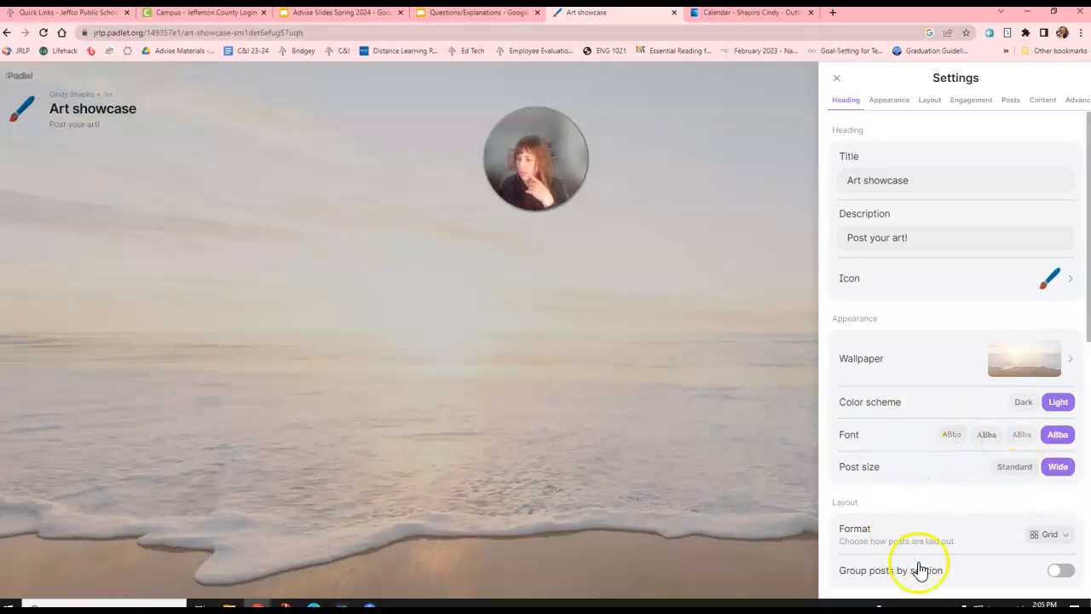
Step: Set the board's layout format to Timeline and close the settings
{"action": "left_click", "coordinate": [1047, 534]}
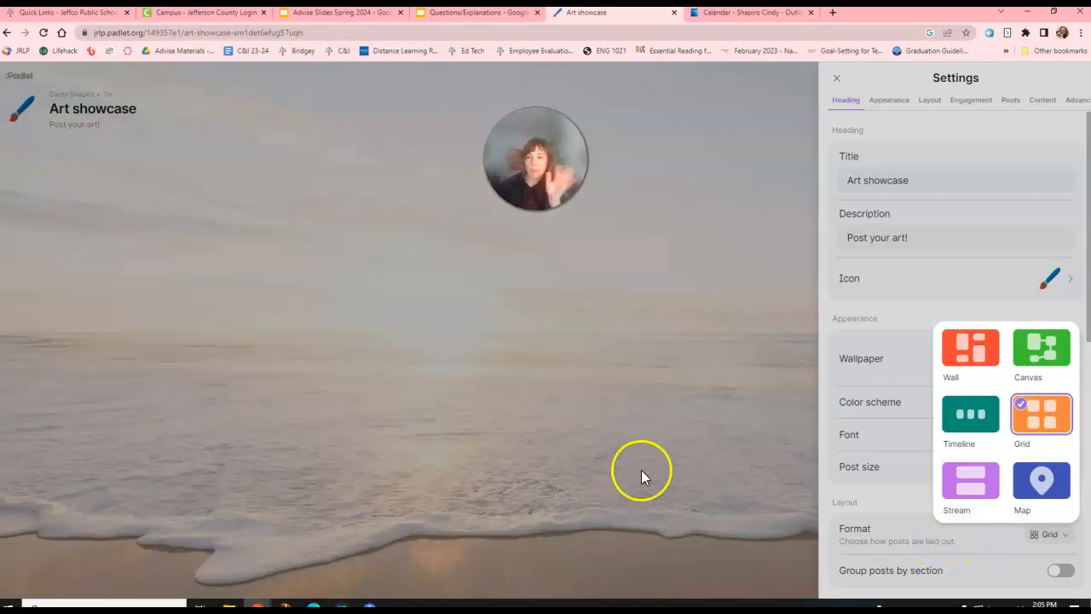
{"action": "left_click", "coordinate": [968, 414]}
{"action": "left_click", "coordinate": [601, 302]}
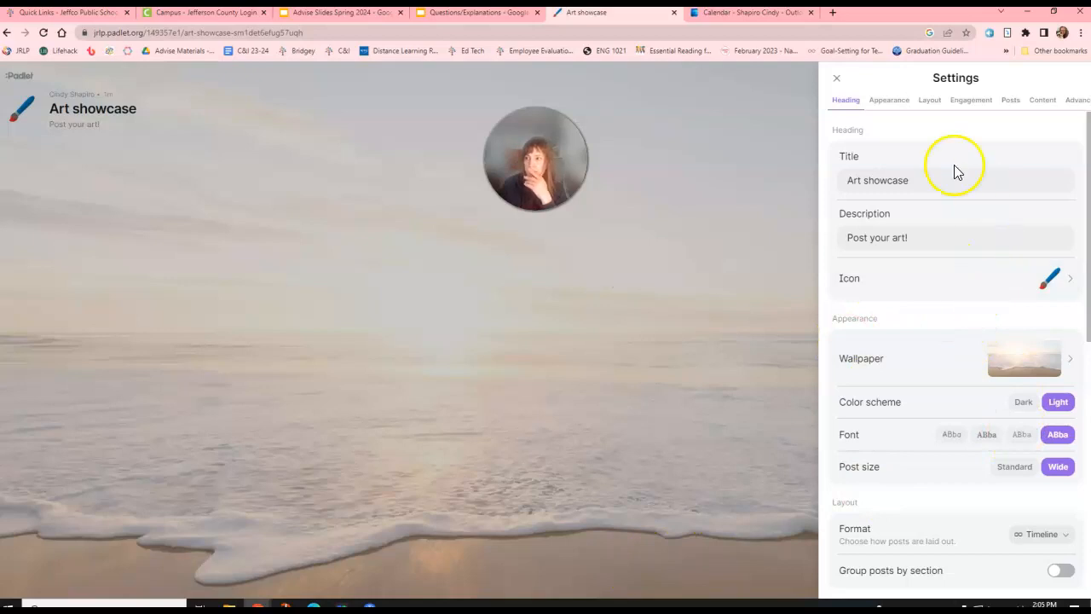
{"action": "left_click", "coordinate": [835, 78]}
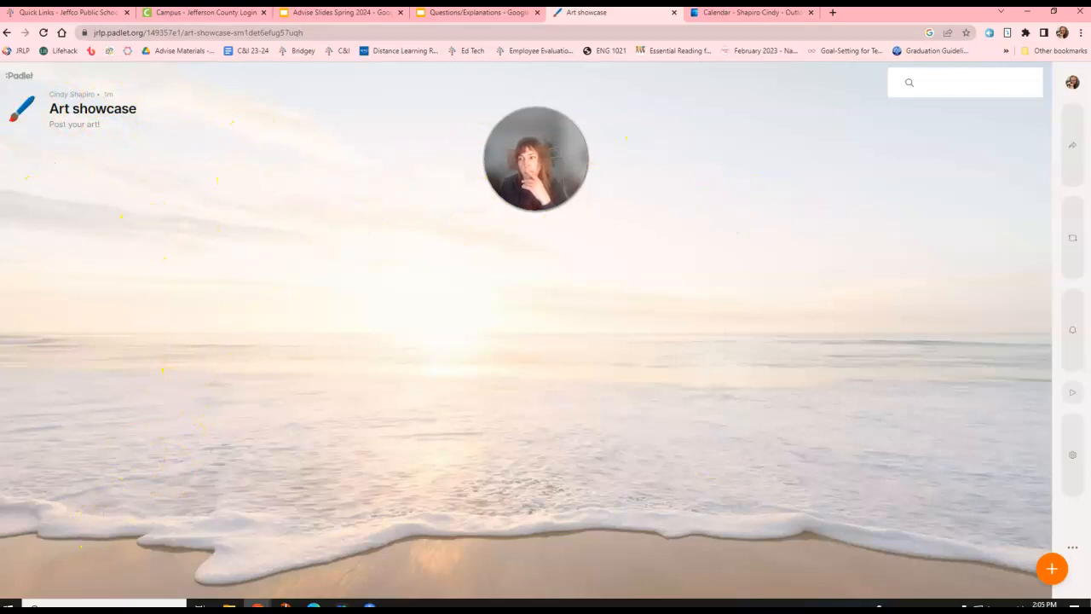
Step: Start a new post on the board and title it "Poster Sample"
{"action": "left_click", "coordinate": [1052, 568]}
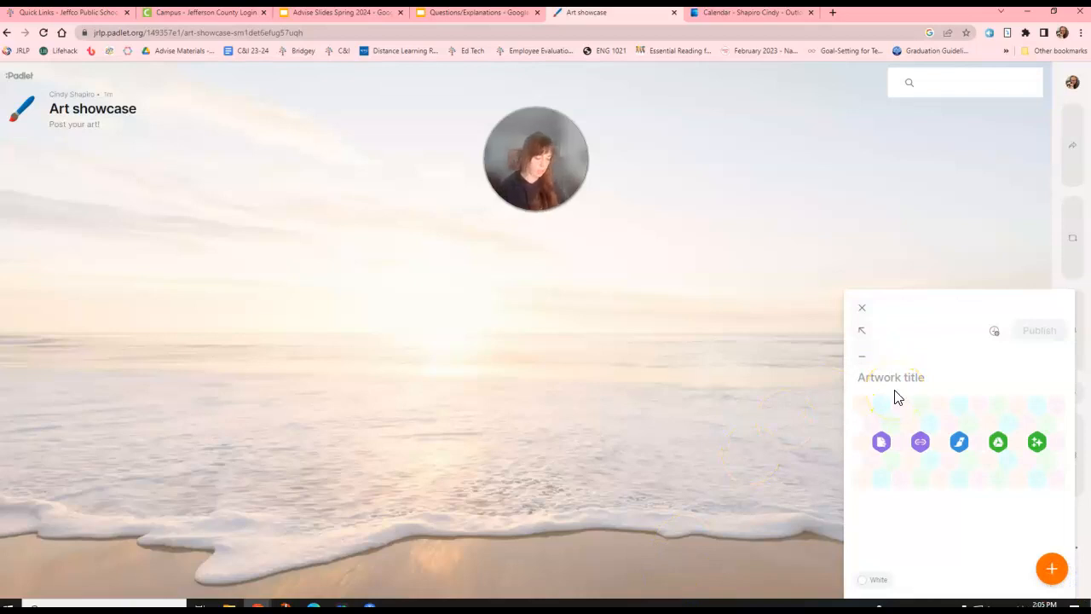
{"action": "type", "text": "AR"}
{"action": "key", "text": "BackSpace"}
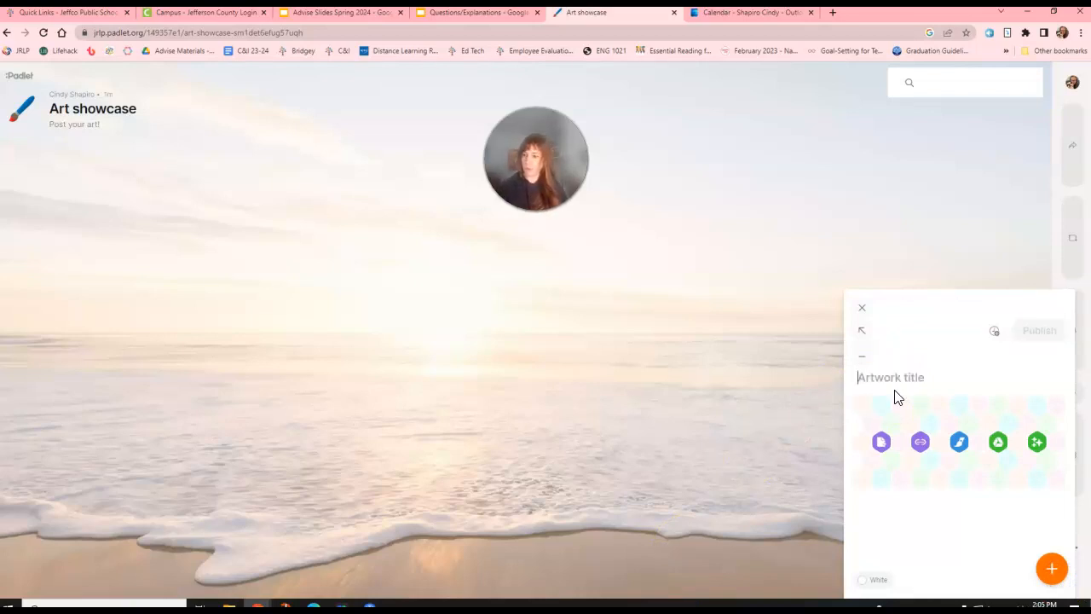
{"action": "type", "text": "Poster"}
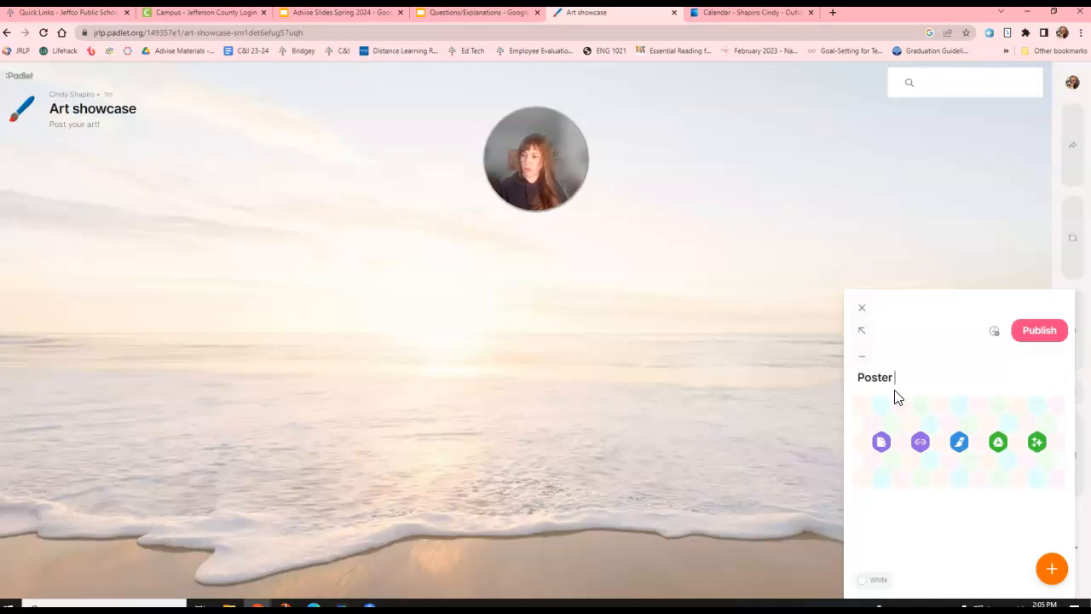
{"action": "type", "text": " Sample"}
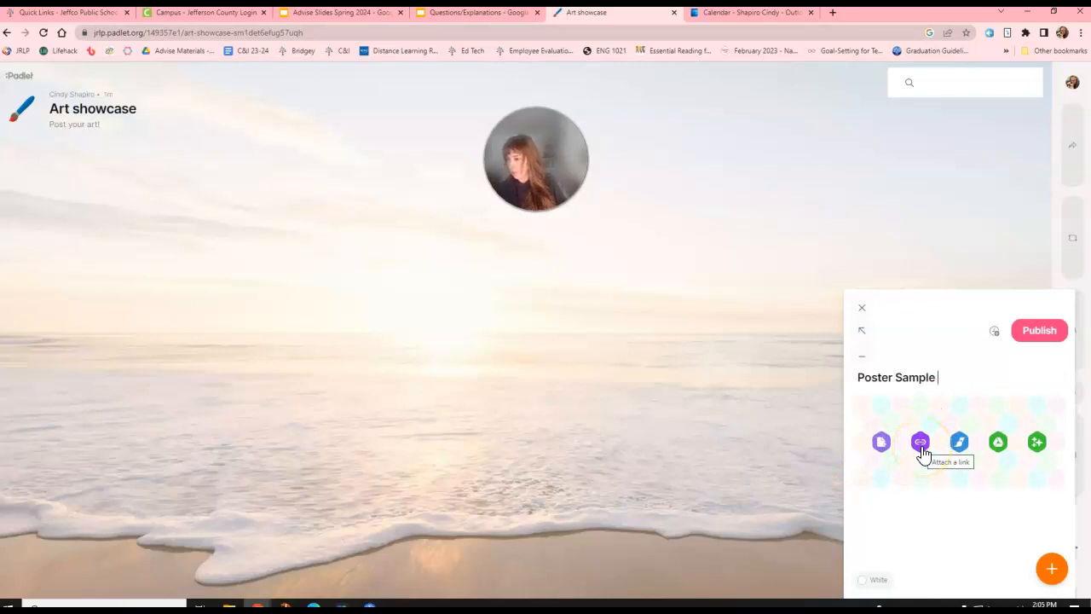
Step: Upload the photo of a person hugging a dog from the Desktop folder to the Poster Sample post
{"action": "left_click", "coordinate": [995, 447]}
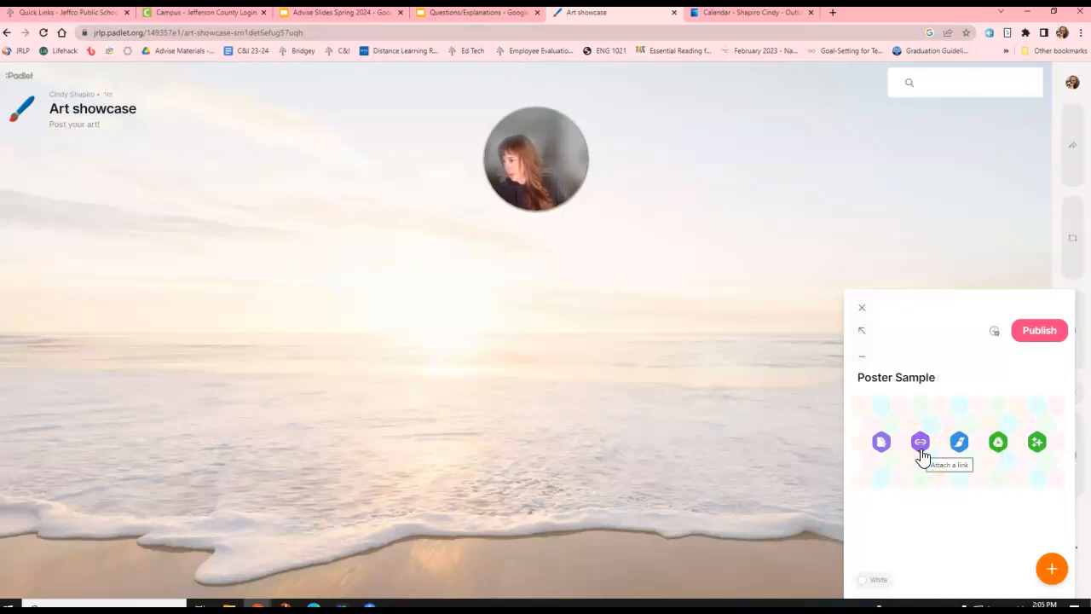
{"action": "left_click", "coordinate": [880, 441]}
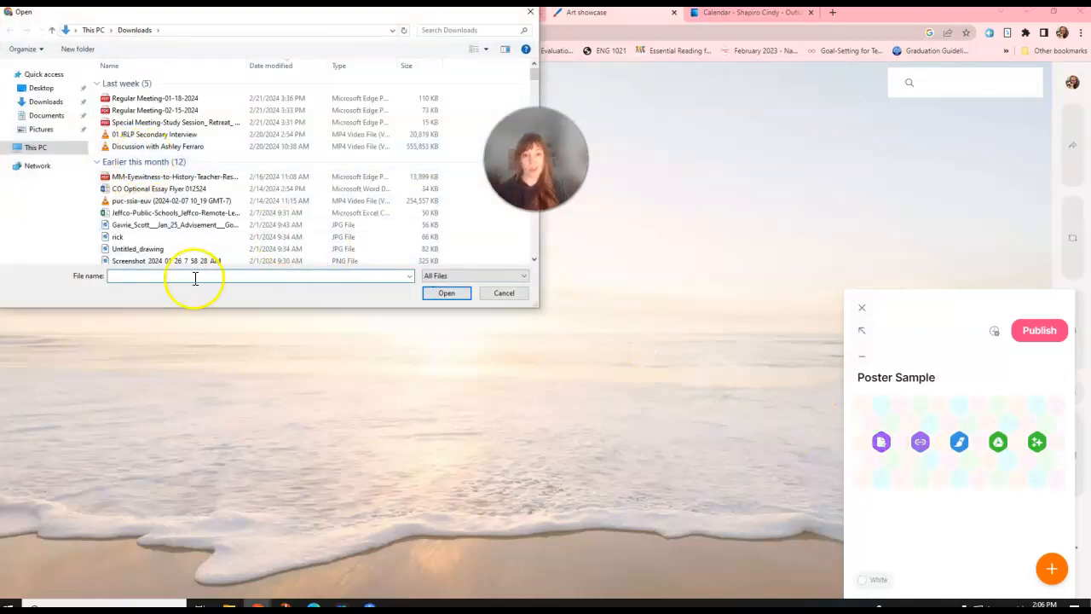
{"action": "scroll", "coordinate": [192, 248], "scroll_direction": "down", "scroll_amount": 1}
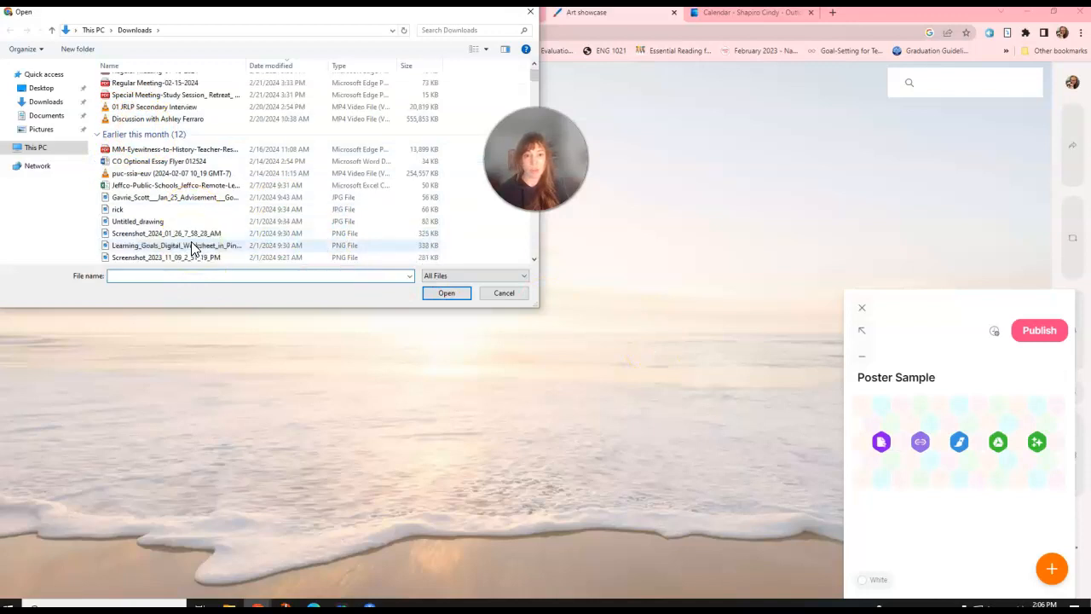
{"action": "left_click", "coordinate": [42, 88]}
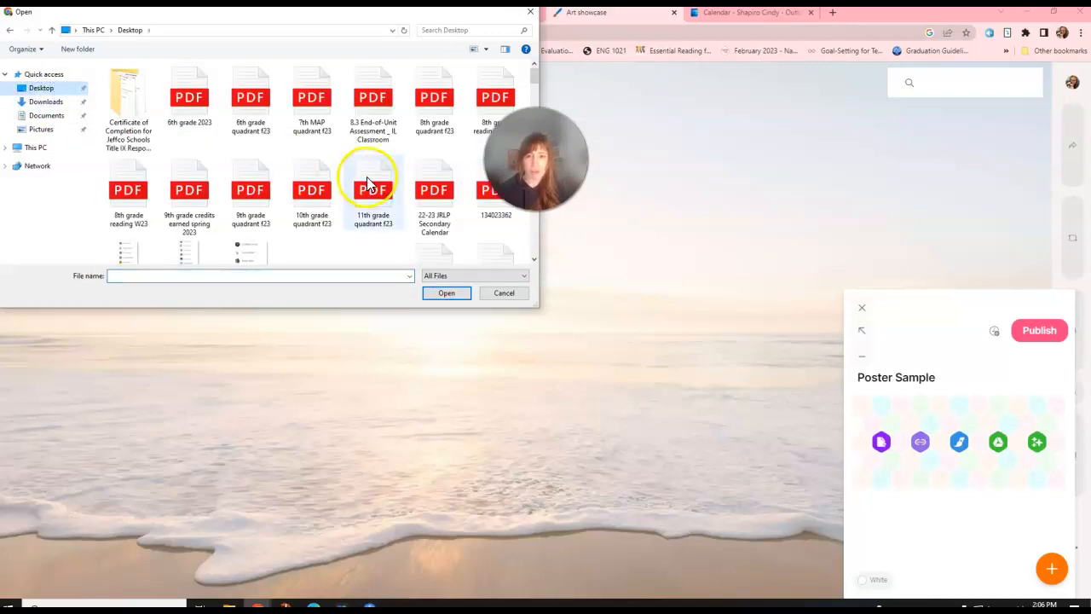
{"action": "scroll", "coordinate": [367, 182], "scroll_direction": "down", "scroll_amount": 3}
{"action": "scroll", "coordinate": [367, 182], "scroll_direction": "down", "scroll_amount": 4}
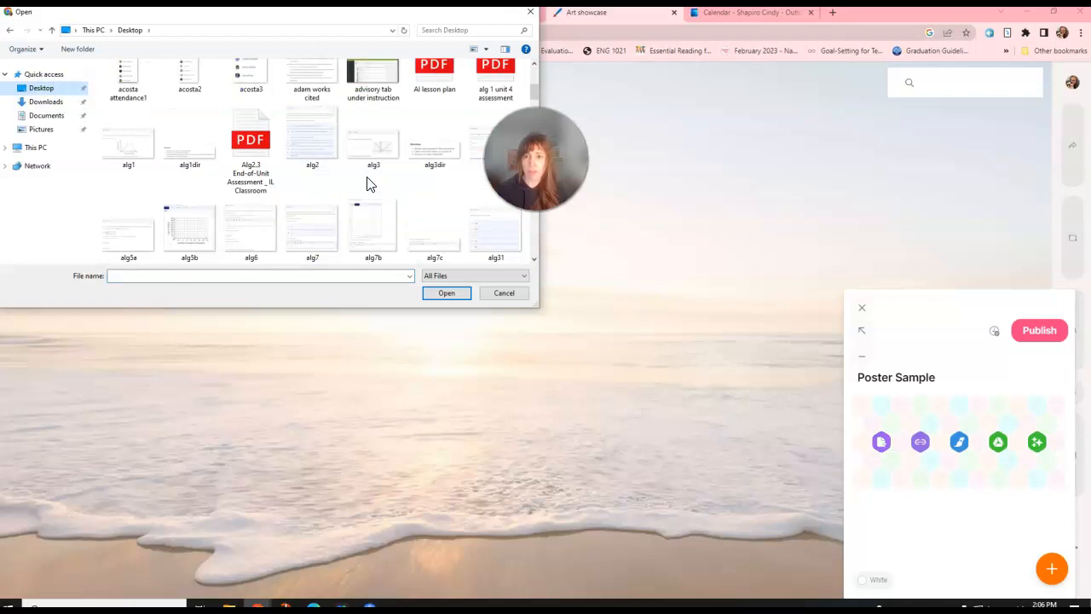
{"action": "left_click", "coordinate": [195, 224]}
{"action": "left_click", "coordinate": [446, 293]}
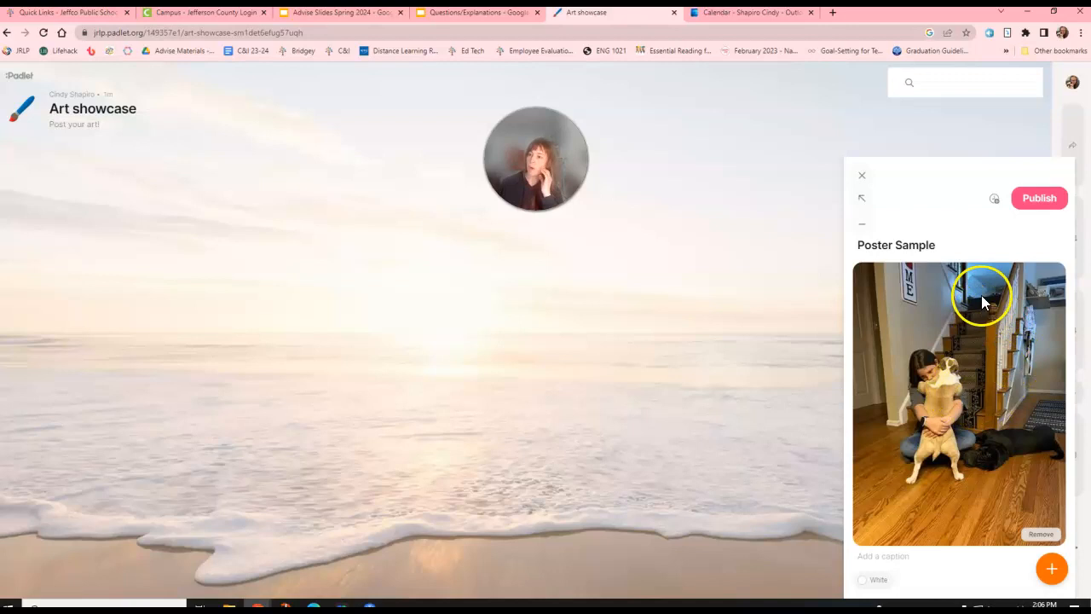
Step: Caption the photo "Explain the image" and publish the post
{"action": "left_click", "coordinate": [909, 558]}
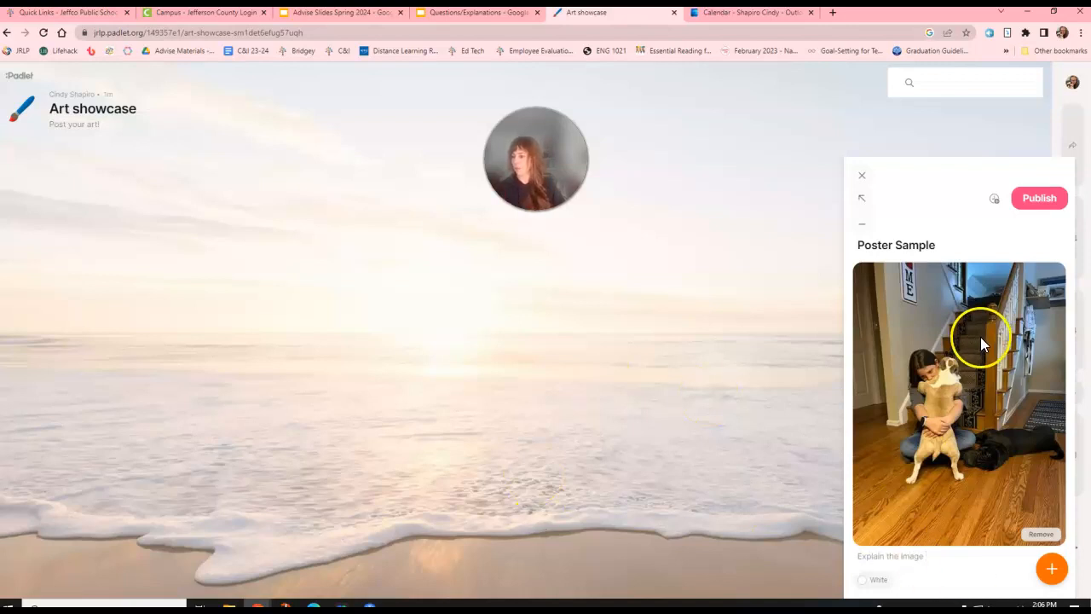
{"action": "left_click", "coordinate": [1036, 199]}
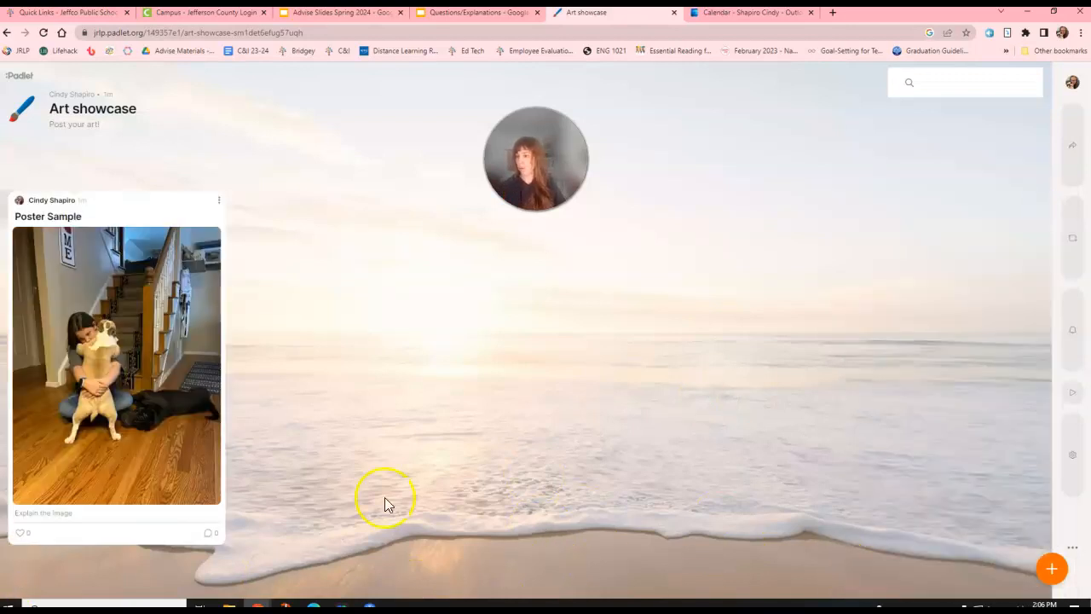
Step: Start a new post titled "Poster Sample #2" and upload the "do you wanna" image from the Desktop folder to it
{"action": "left_click", "coordinate": [1052, 567]}
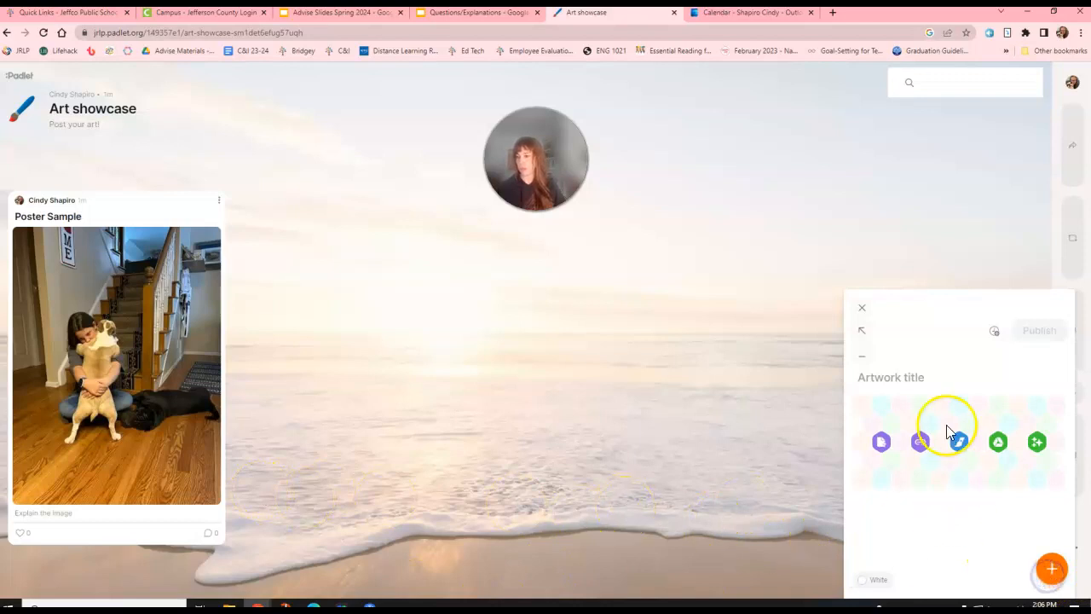
{"action": "type", "text": "Poster Sample #2"}
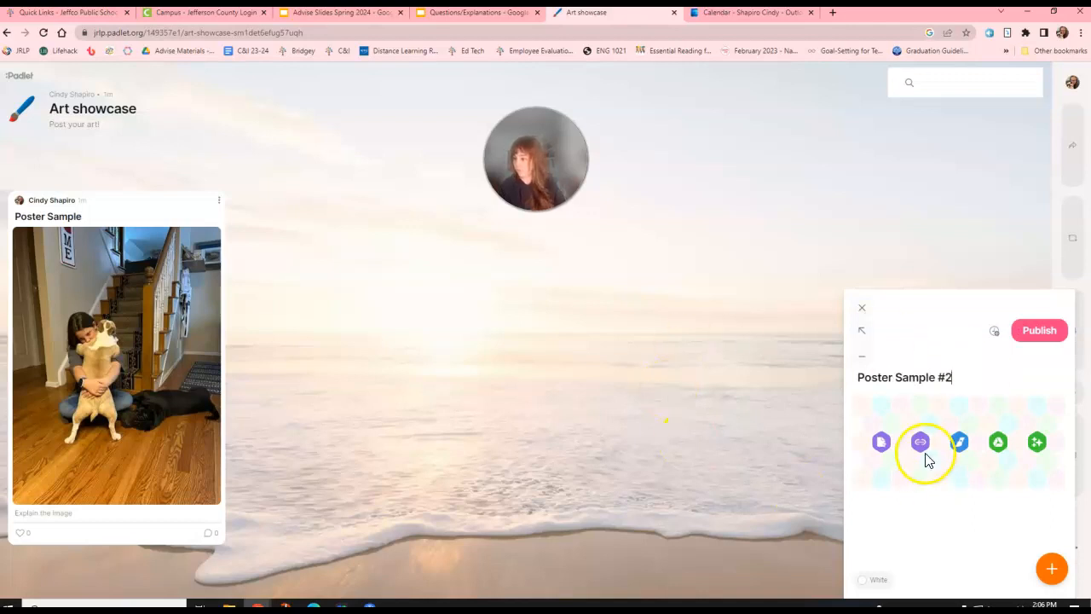
{"action": "left_click", "coordinate": [883, 443]}
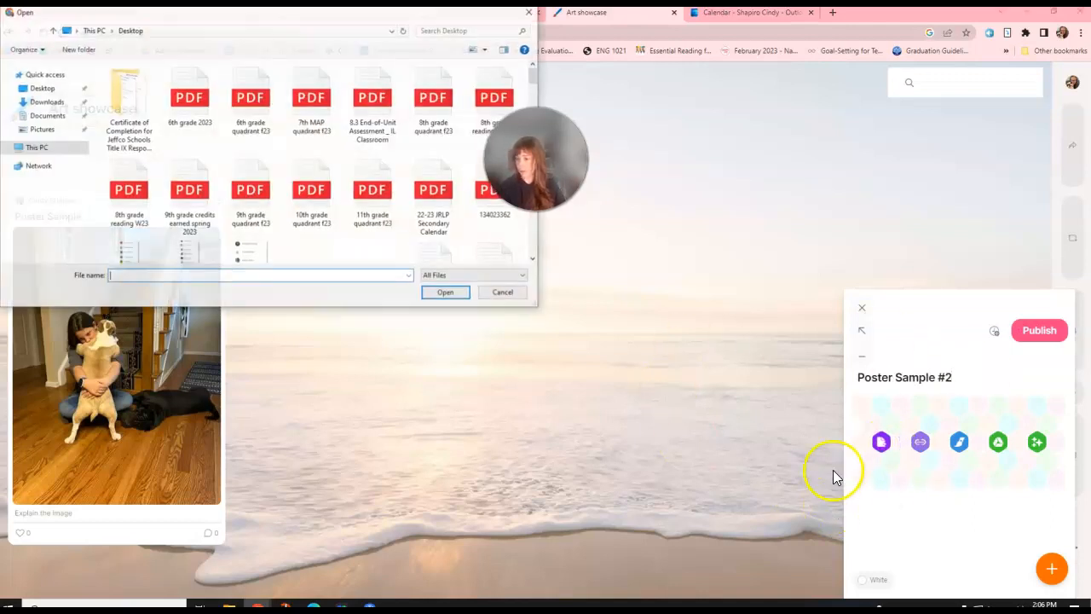
{"action": "scroll", "coordinate": [237, 180], "scroll_direction": "down", "scroll_amount": 1}
{"action": "left_click", "coordinate": [51, 88]}
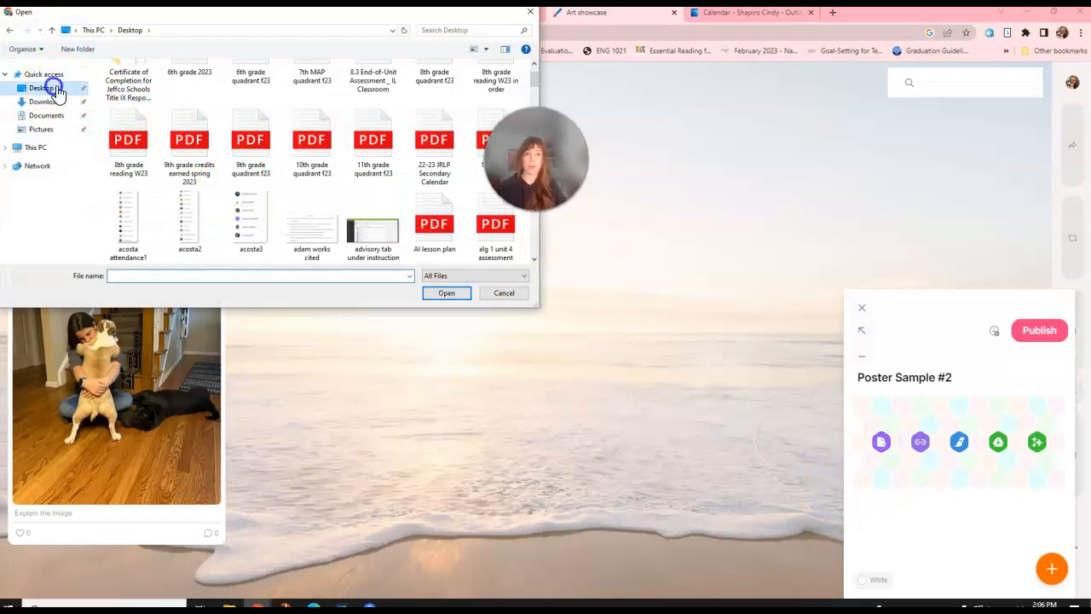
{"action": "scroll", "coordinate": [315, 230], "scroll_direction": "down", "scroll_amount": 5}
{"action": "scroll", "coordinate": [320, 205], "scroll_direction": "down", "scroll_amount": 1}
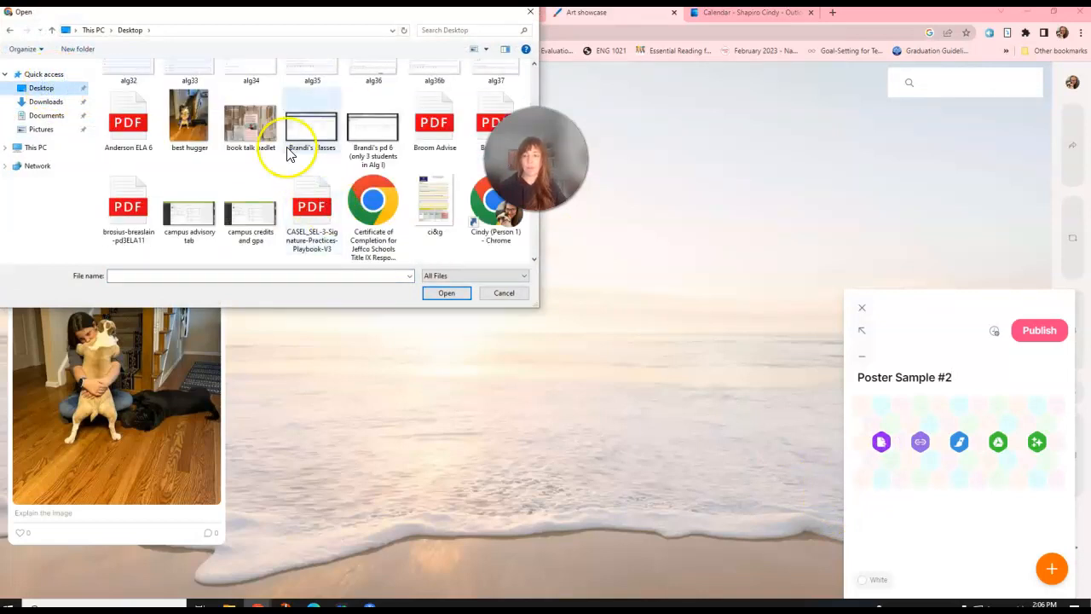
{"action": "scroll", "coordinate": [252, 181], "scroll_direction": "down", "scroll_amount": 2}
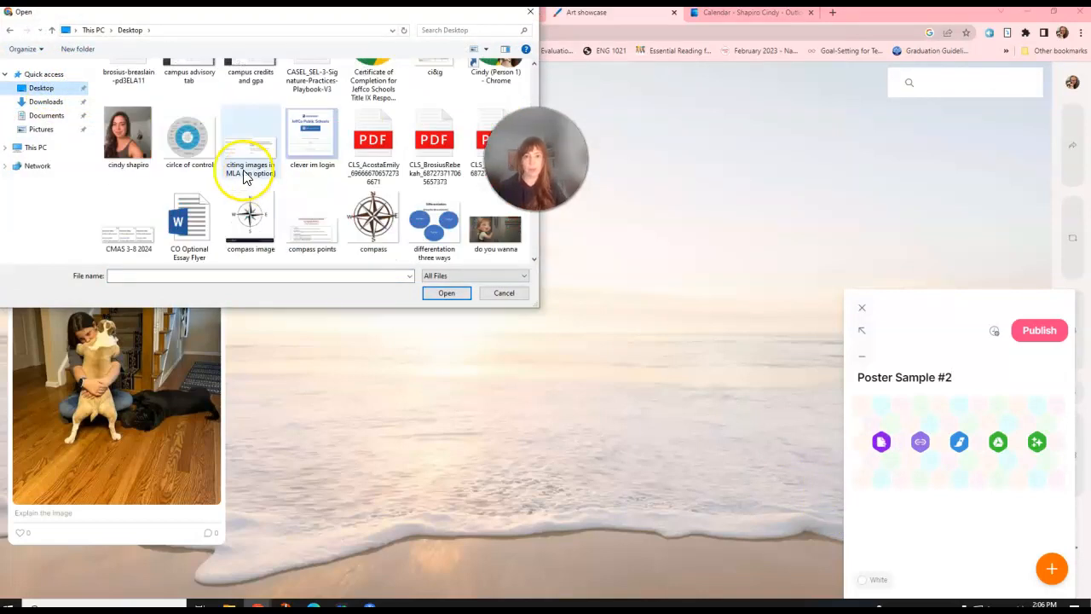
{"action": "scroll", "coordinate": [256, 179], "scroll_direction": "down", "scroll_amount": 1}
{"action": "left_click", "coordinate": [476, 136]}
{"action": "left_click", "coordinate": [456, 291]}
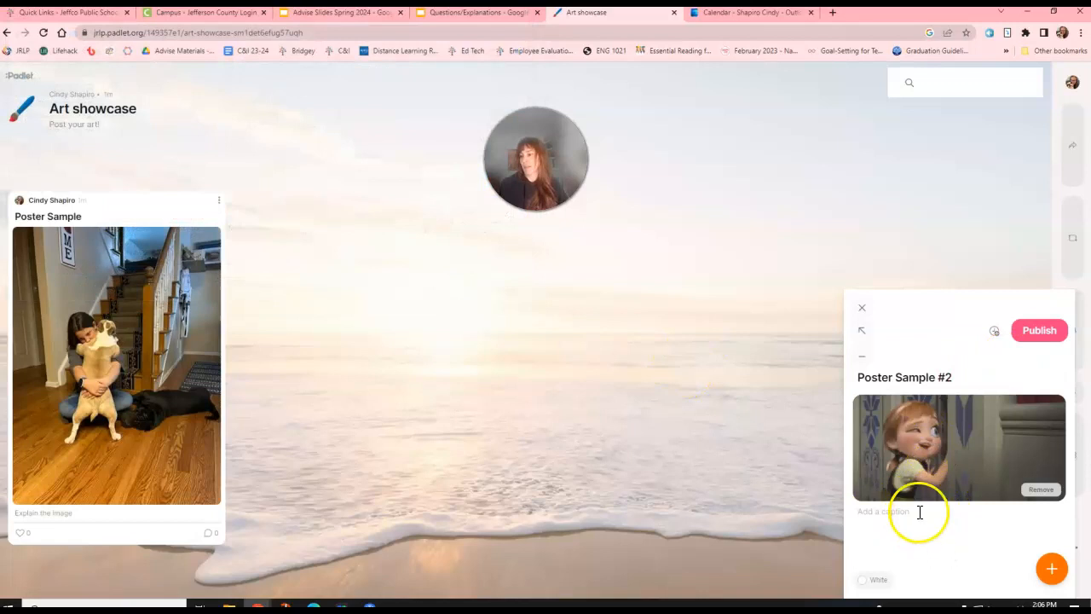
Step: Caption the image in Poster Sample #2 "Explain here" and publish the post
{"action": "left_click", "coordinate": [914, 515]}
{"action": "type", "text": "Explain here"}
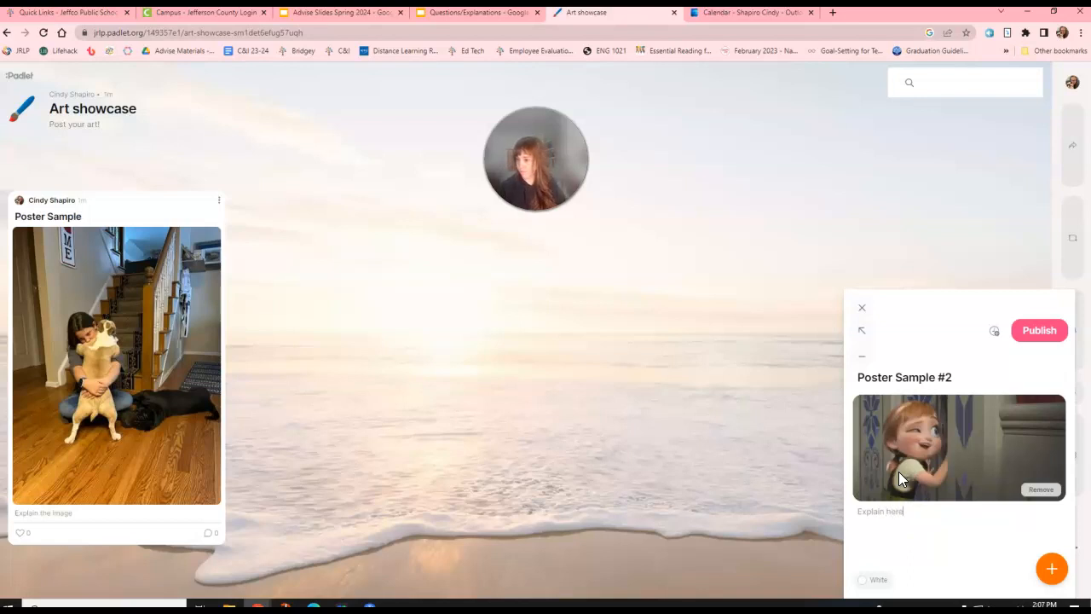
{"action": "left_click", "coordinate": [1031, 333]}
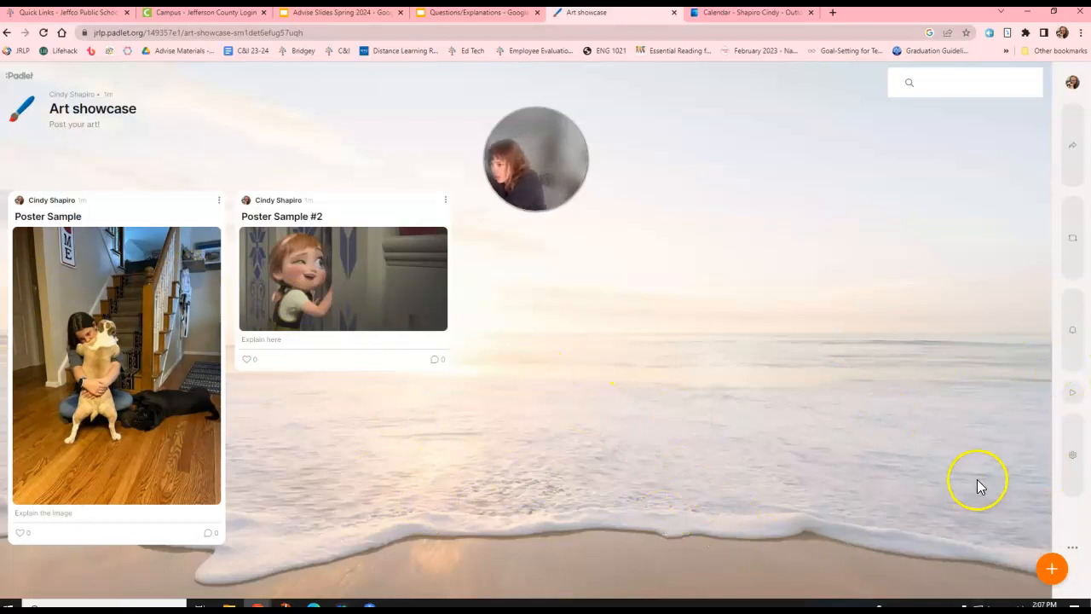
Step: Change the board's layout format to Grid and dismiss the desktop notification prompt
{"action": "left_click", "coordinate": [1065, 467]}
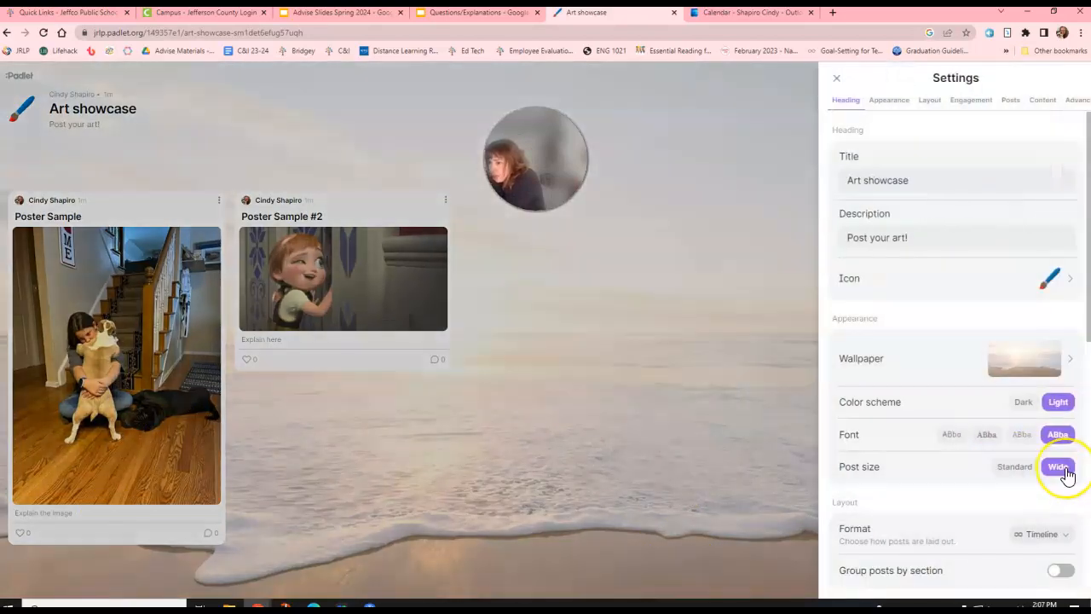
{"action": "left_click", "coordinate": [928, 100]}
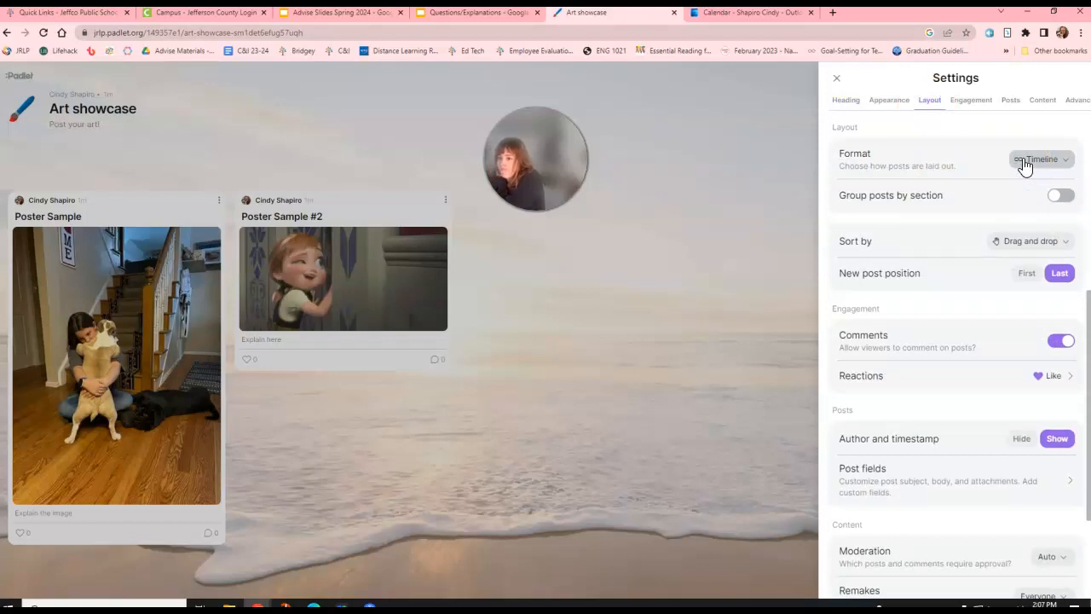
{"action": "left_click", "coordinate": [1024, 166]}
{"action": "left_click", "coordinate": [974, 155]}
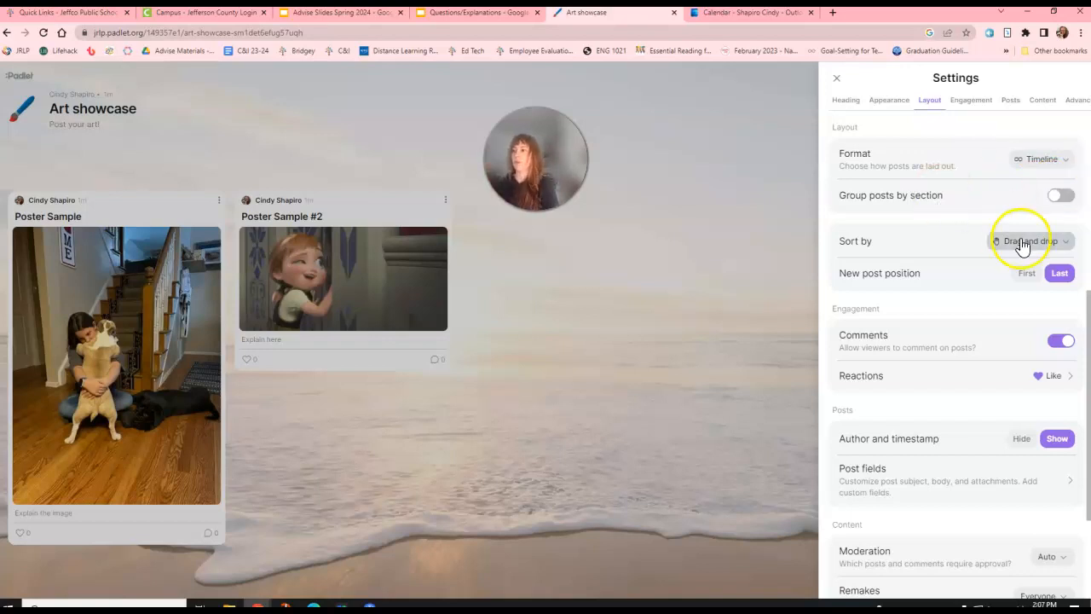
{"action": "left_click", "coordinate": [1037, 162]}
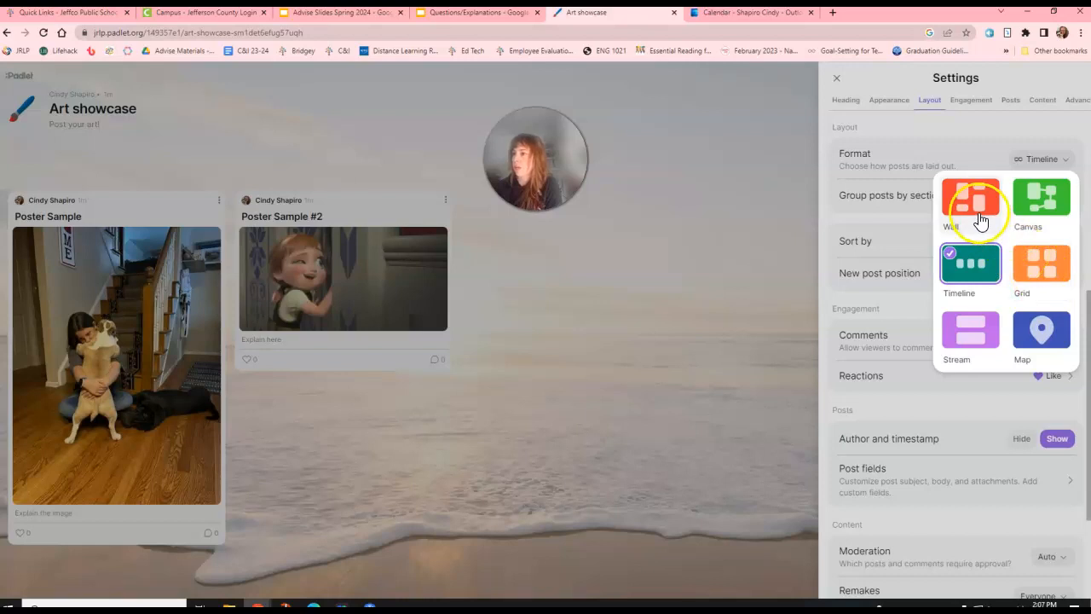
{"action": "left_click", "coordinate": [1034, 280]}
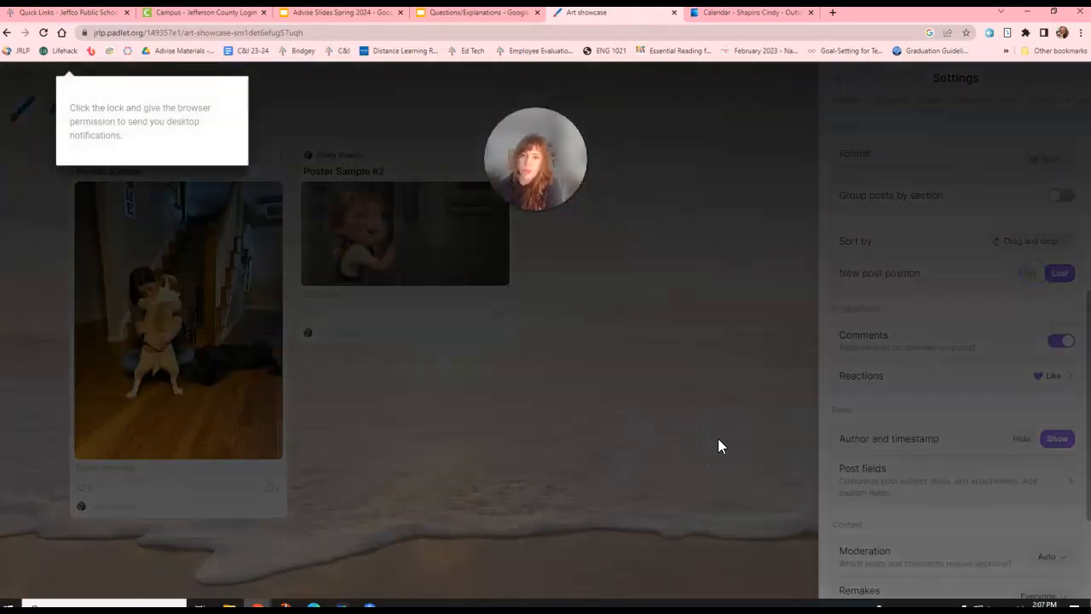
{"action": "left_click", "coordinate": [754, 429]}
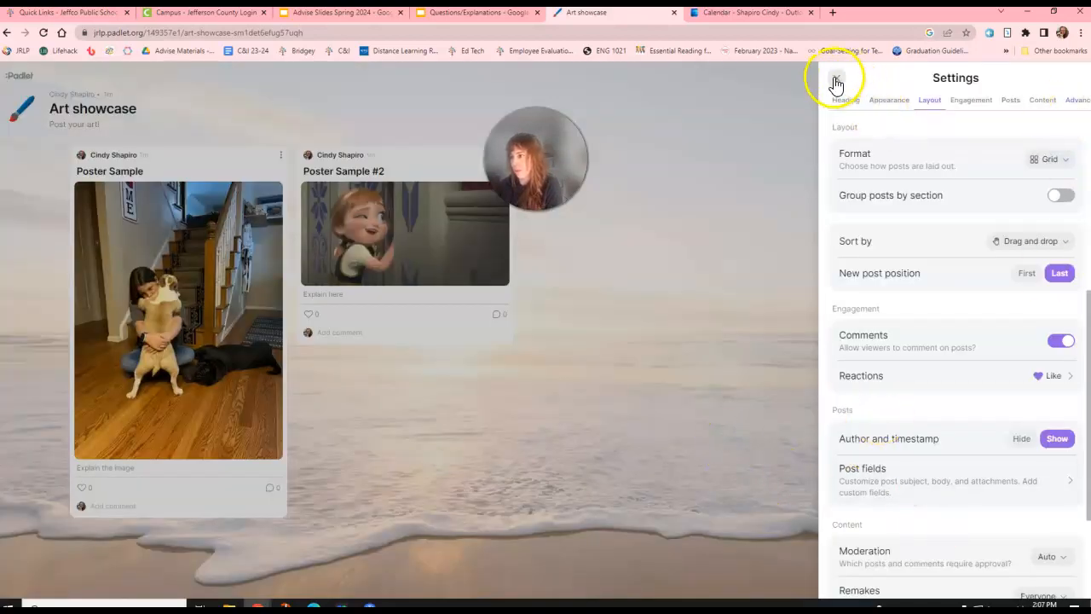
Step: Examine the reaction, commenting and moderation options in the board's settings
{"action": "left_click", "coordinate": [1014, 100]}
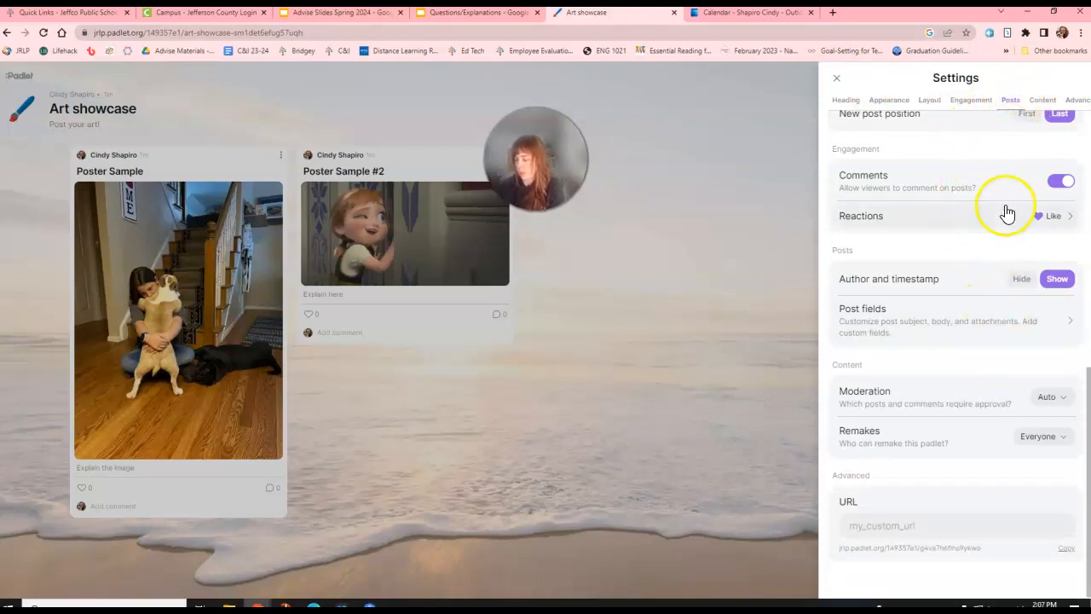
{"action": "left_click", "coordinate": [1057, 224]}
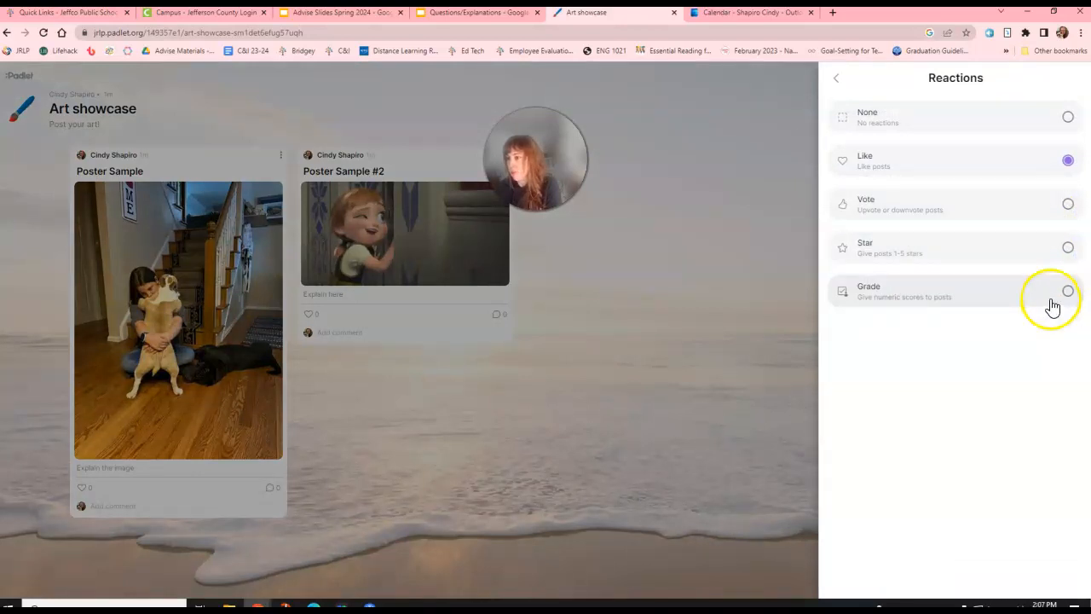
{"action": "left_click", "coordinate": [837, 80]}
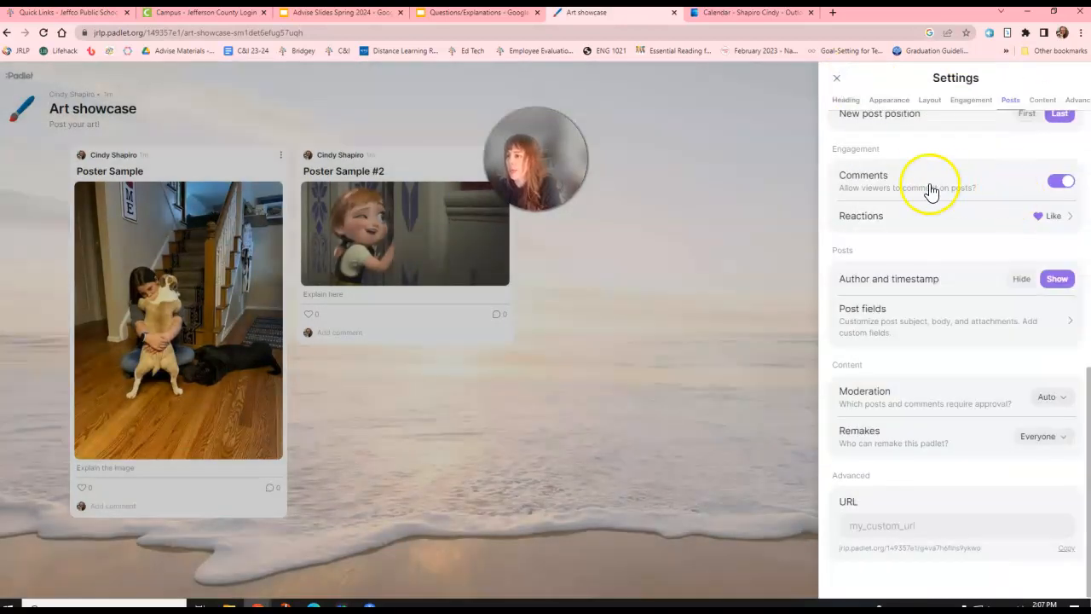
{"action": "left_click", "coordinate": [1057, 188]}
{"action": "left_click", "coordinate": [1060, 185]}
{"action": "scroll", "coordinate": [989, 204], "scroll_direction": "up", "scroll_amount": 1}
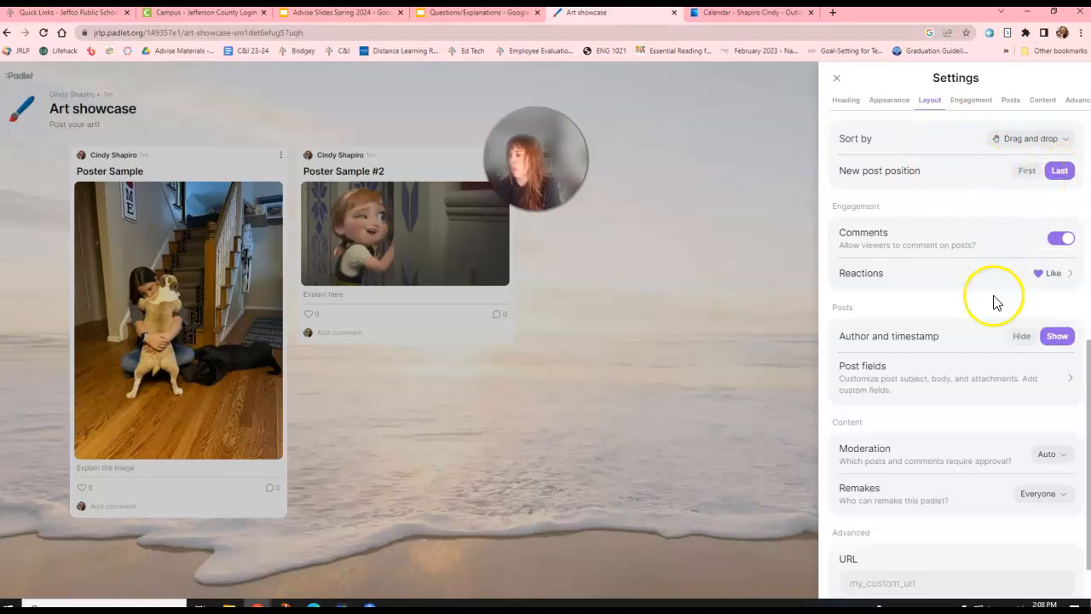
{"action": "scroll", "coordinate": [993, 323], "scroll_direction": "down", "scroll_amount": 1}
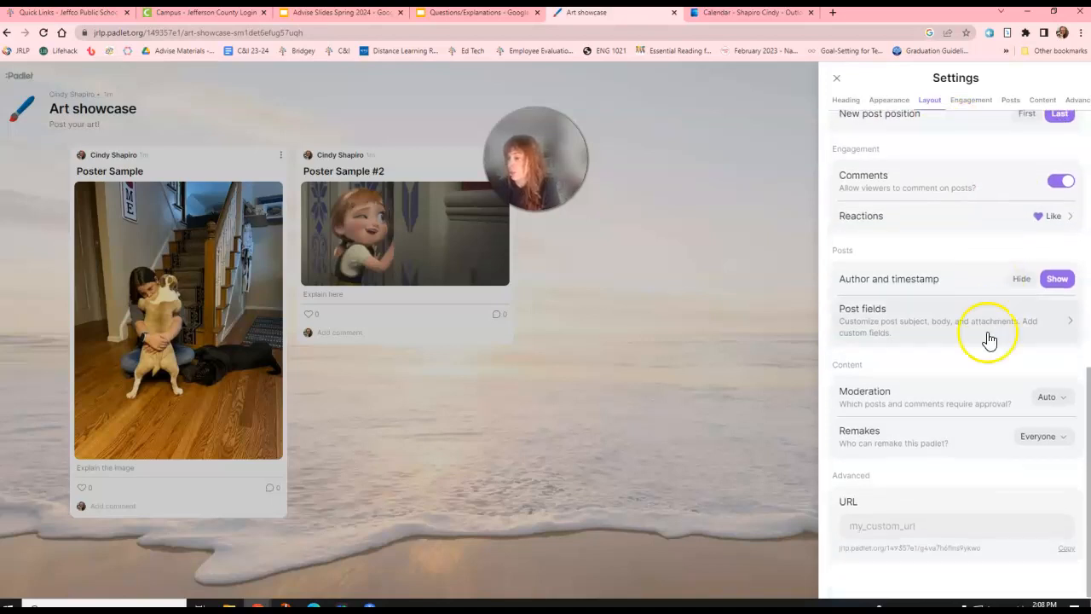
{"action": "left_click", "coordinate": [1048, 399]}
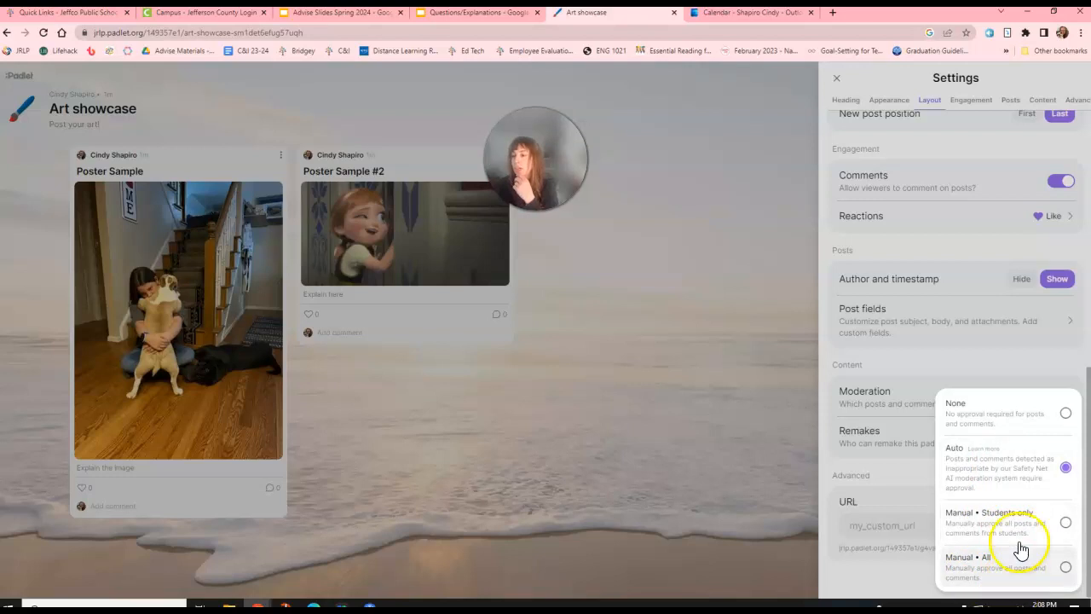
{"action": "left_click", "coordinate": [871, 470]}
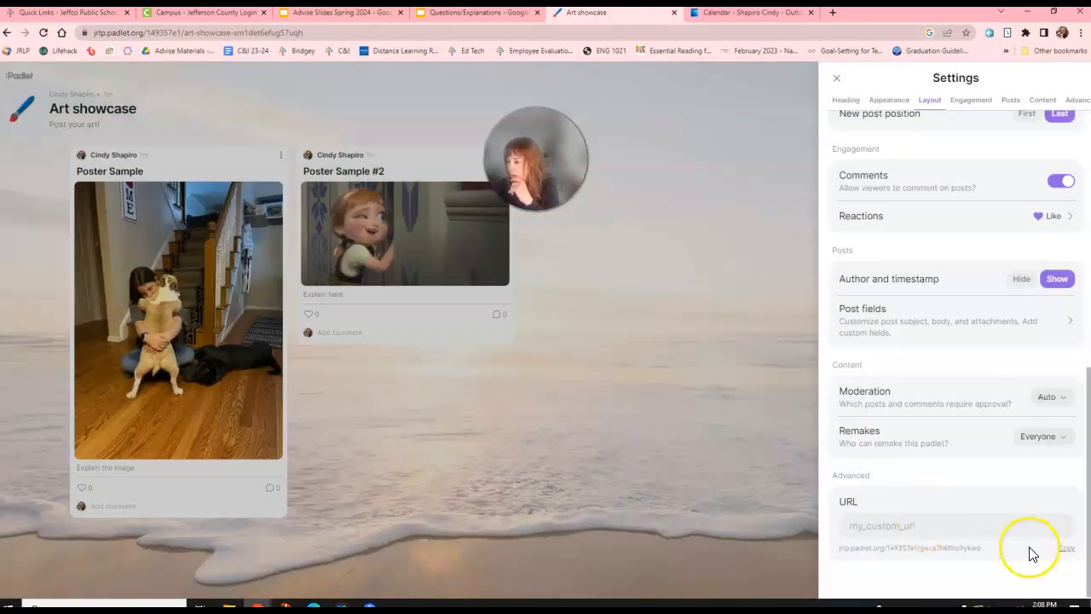
Step: Set the board's custom URL ending to "postersamples", save it, and copy the board's link
{"action": "left_click", "coordinate": [979, 528]}
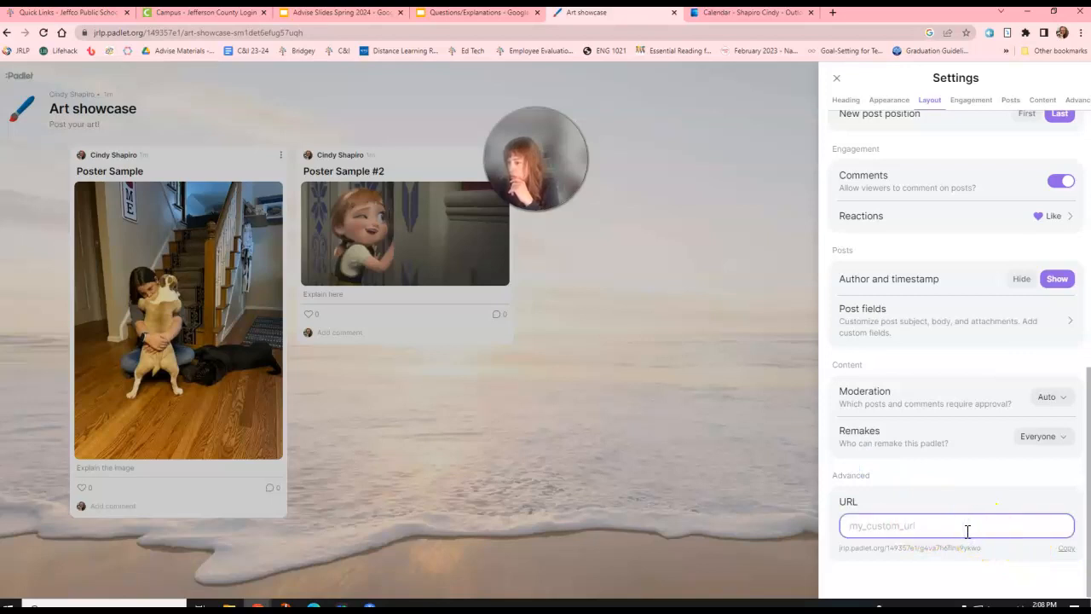
{"action": "type", "text": "poste"}
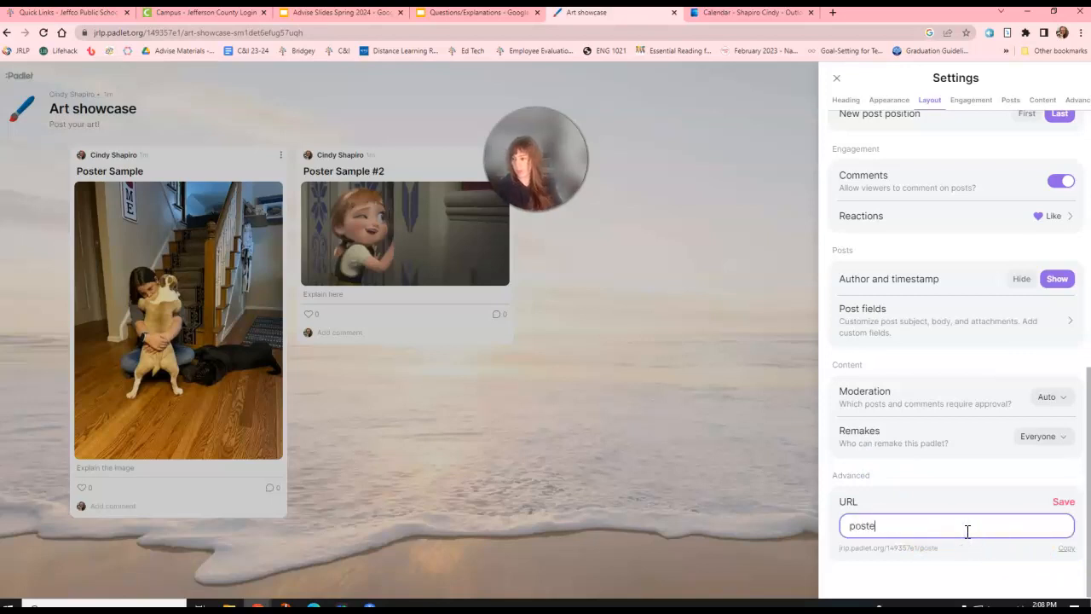
{"action": "type", "text": "rsamples"}
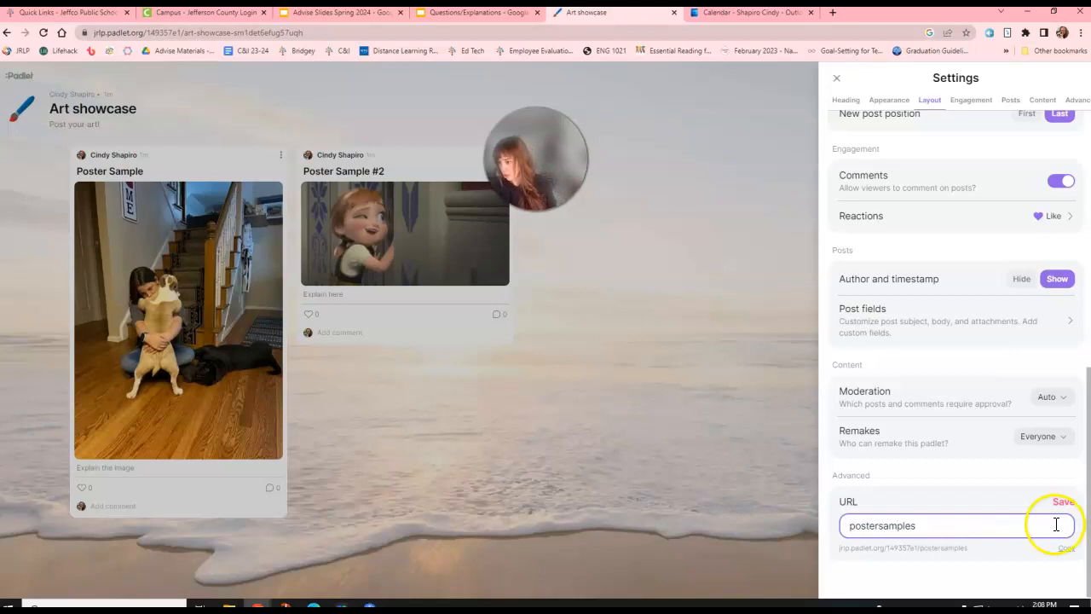
{"action": "left_click", "coordinate": [1063, 503]}
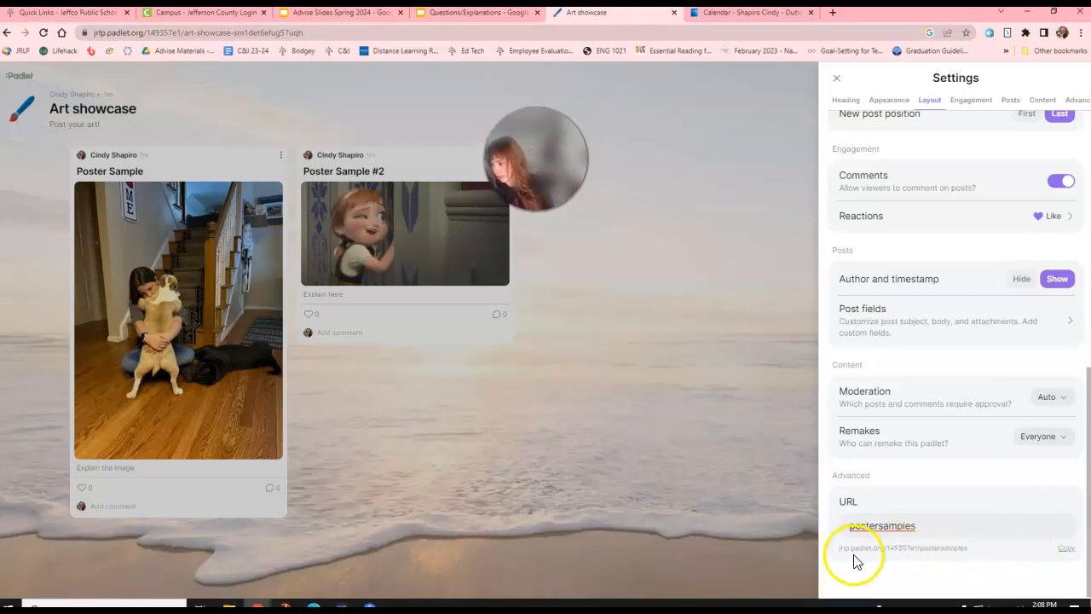
{"action": "left_click", "coordinate": [1067, 548]}
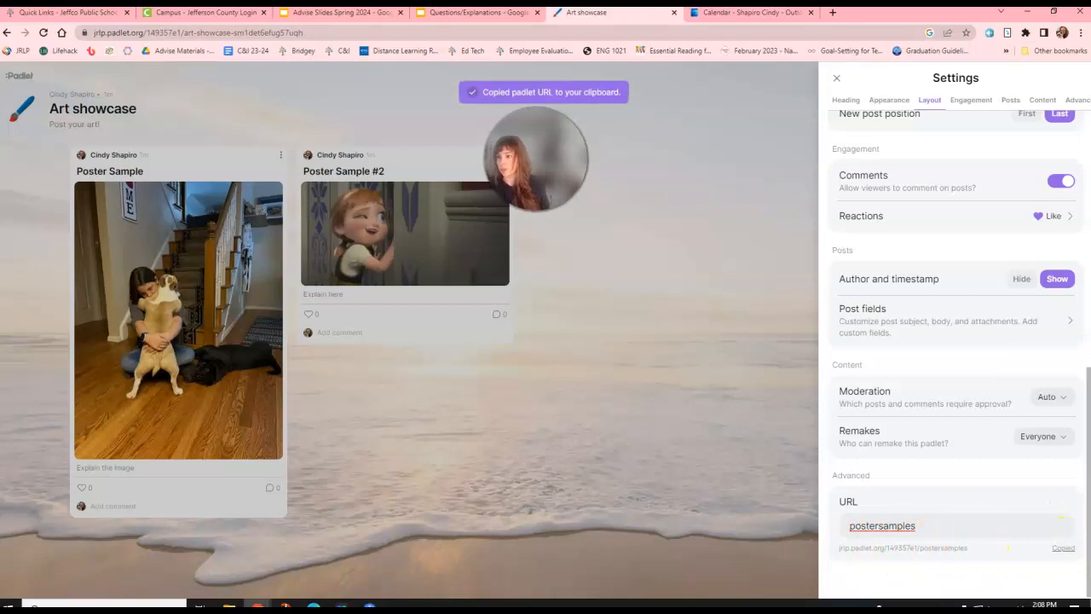